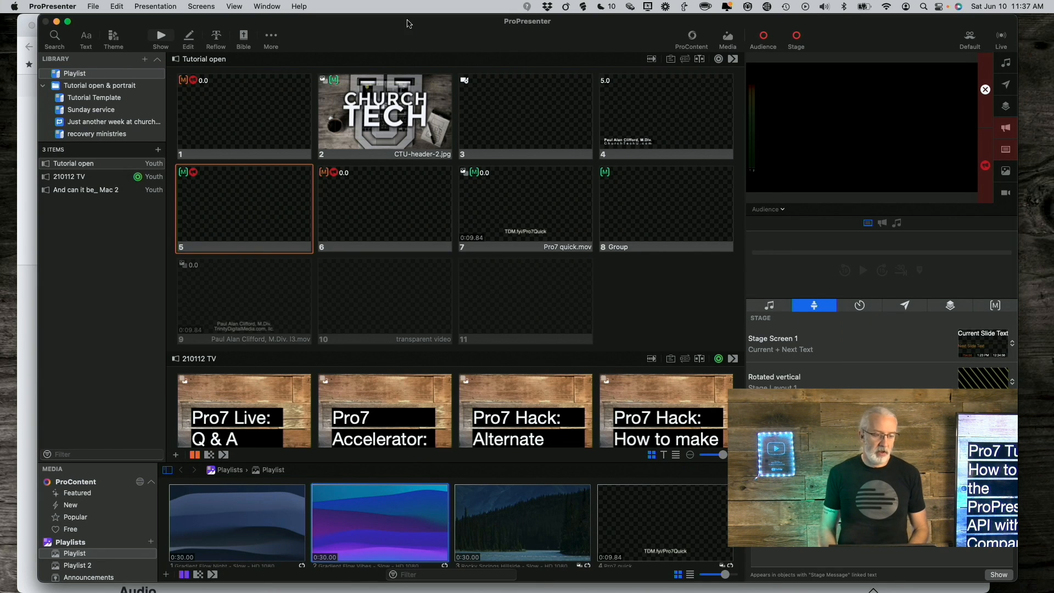
Open ProPresenter's Network settings and check the port number used for the network connection
{"action": "left_click", "coordinate": [58, 6]}
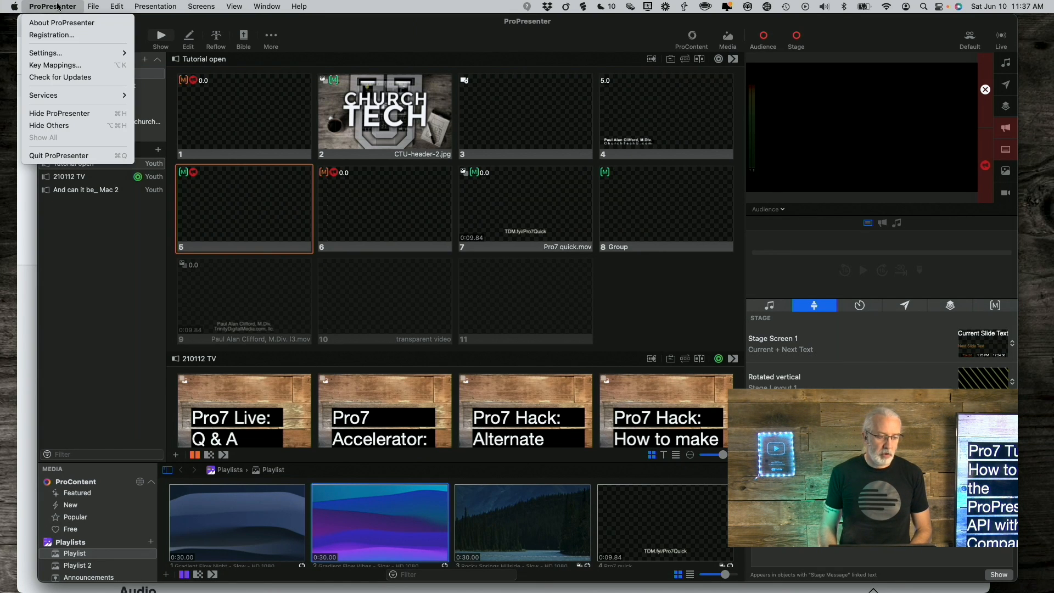
{"action": "mouse_move", "coordinate": [60, 55]}
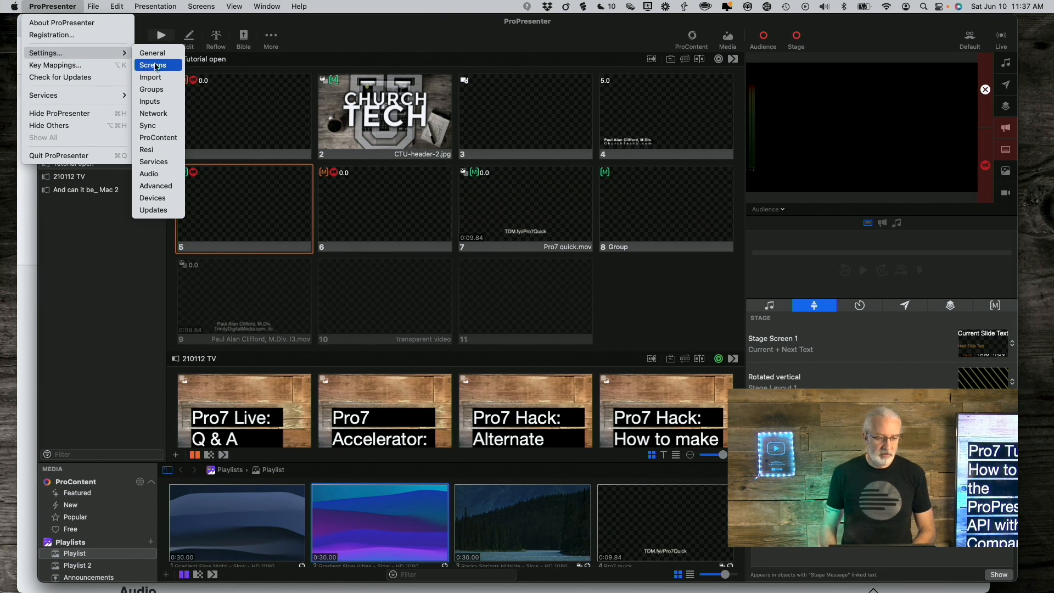
{"action": "left_click", "coordinate": [148, 115]}
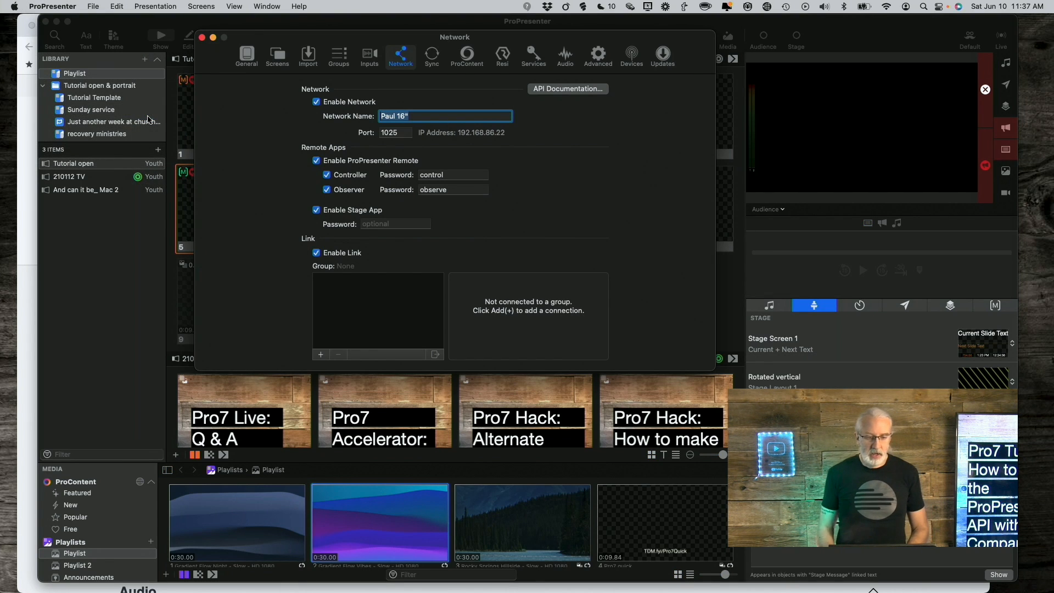
{"action": "double_click", "coordinate": [402, 132]}
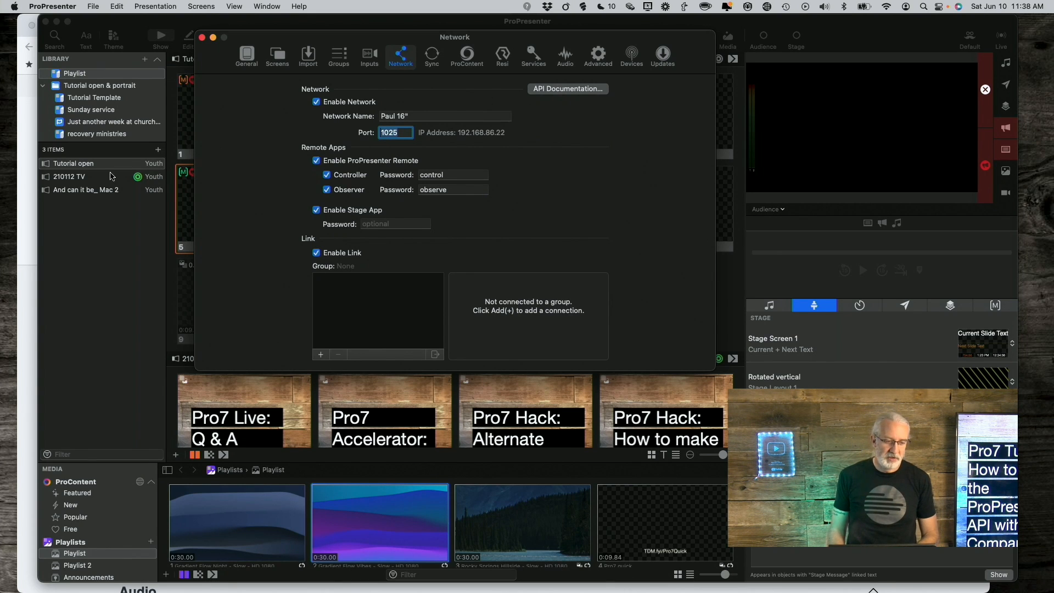
Switch to the ProPresenter API page in Chrome and set the port server variable to 1025
{"action": "left_click", "coordinate": [27, 192]}
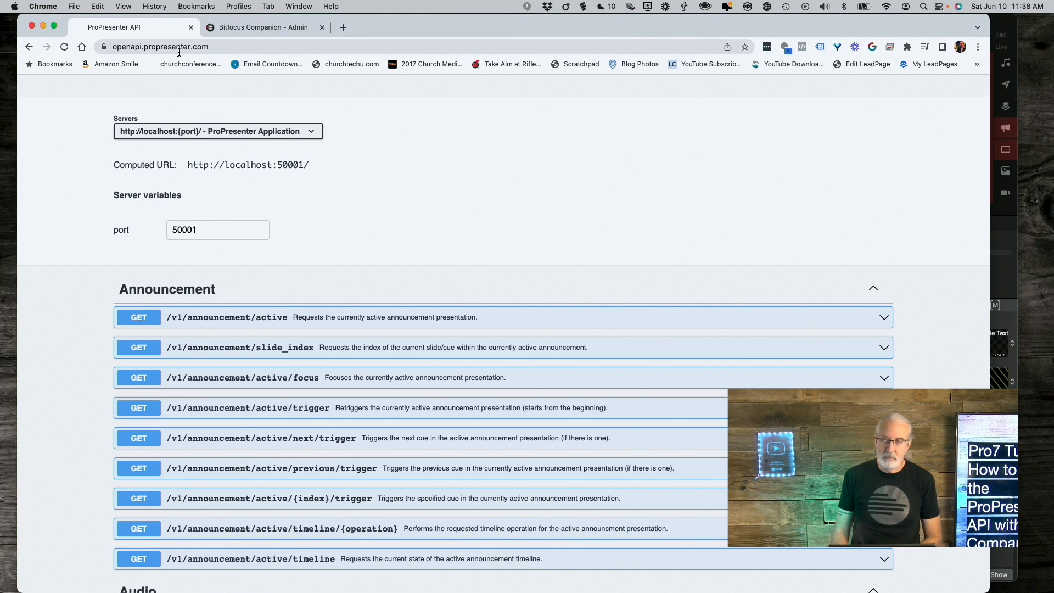
{"action": "double_click", "coordinate": [200, 230]}
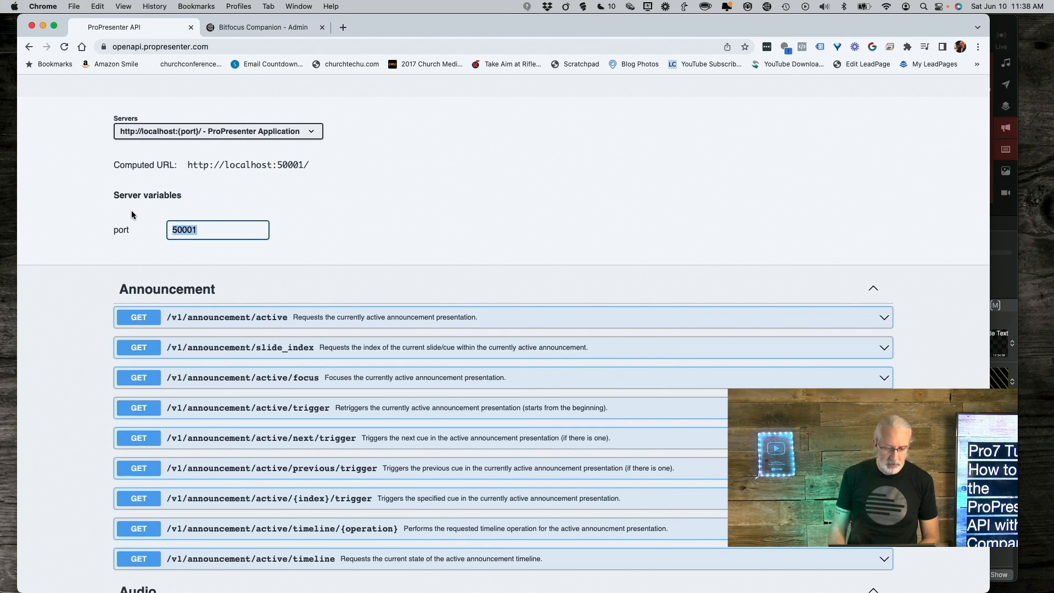
{"action": "type", "text": "1025"}
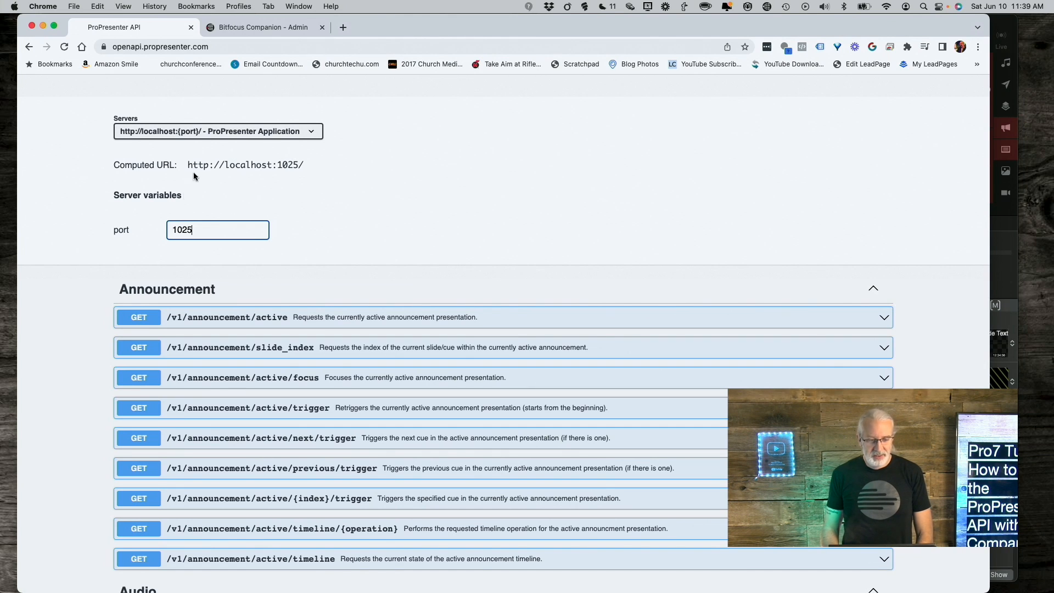
Try out and execute the GET /v1/announcement/active request, keeping chunked at false
{"action": "scroll", "coordinate": [228, 242], "scroll_direction": "down", "scroll_amount": 3}
{"action": "scroll", "coordinate": [229, 245], "scroll_direction": "down", "scroll_amount": 1}
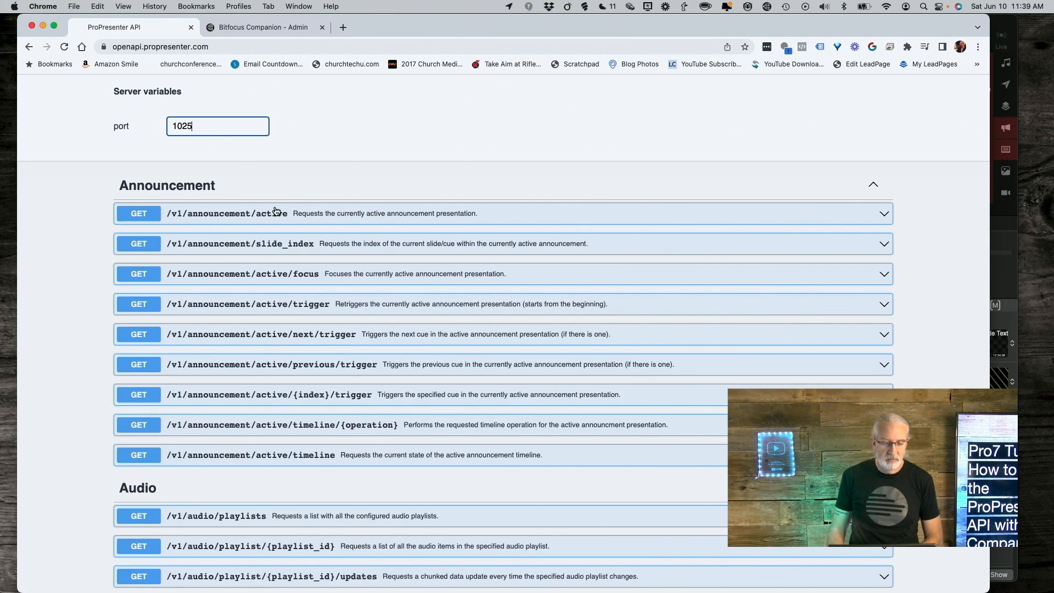
{"action": "left_click", "coordinate": [881, 215]}
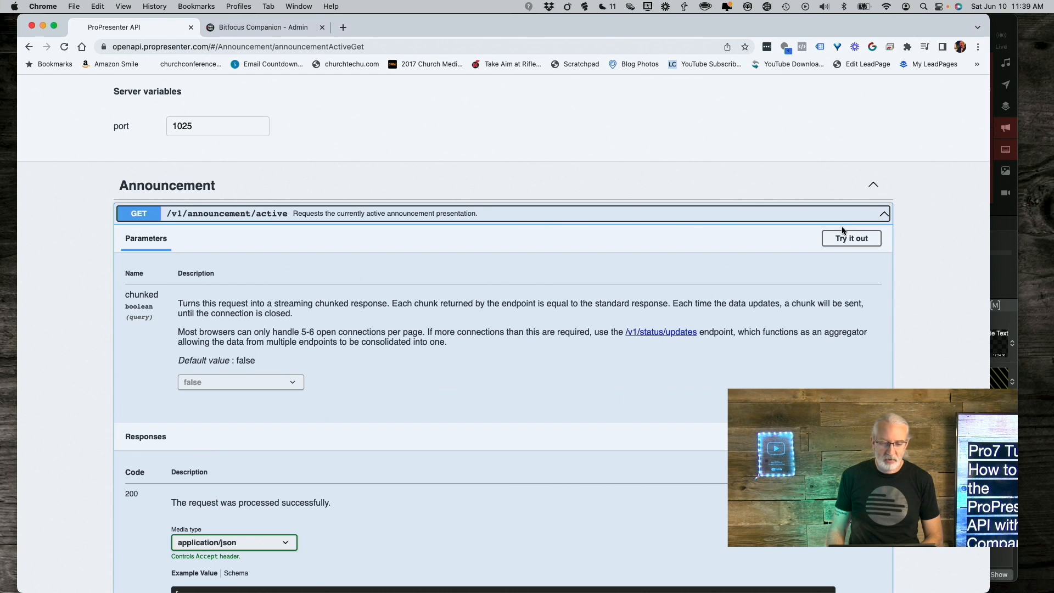
{"action": "left_click", "coordinate": [846, 238]}
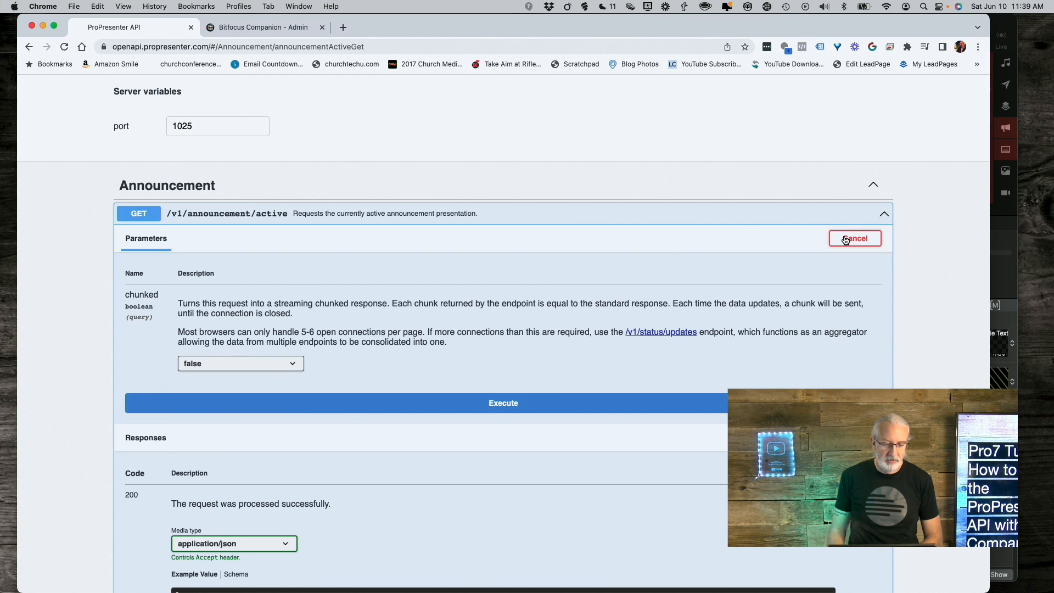
{"action": "left_click", "coordinate": [470, 405]}
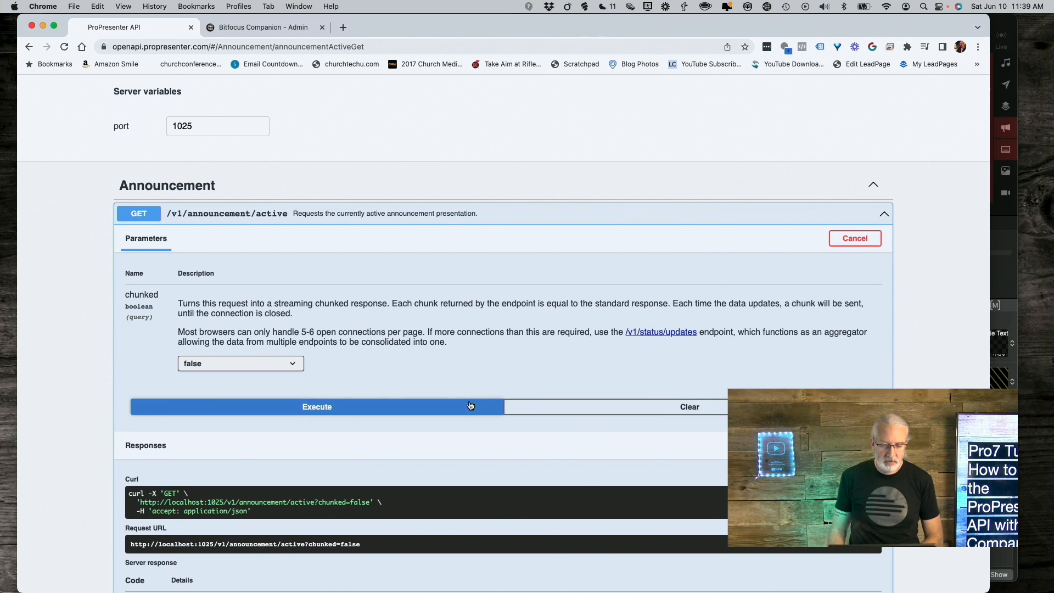
Select the full request URL in the results of the active announcement request
{"action": "scroll", "coordinate": [470, 405], "scroll_direction": "down", "scroll_amount": 3}
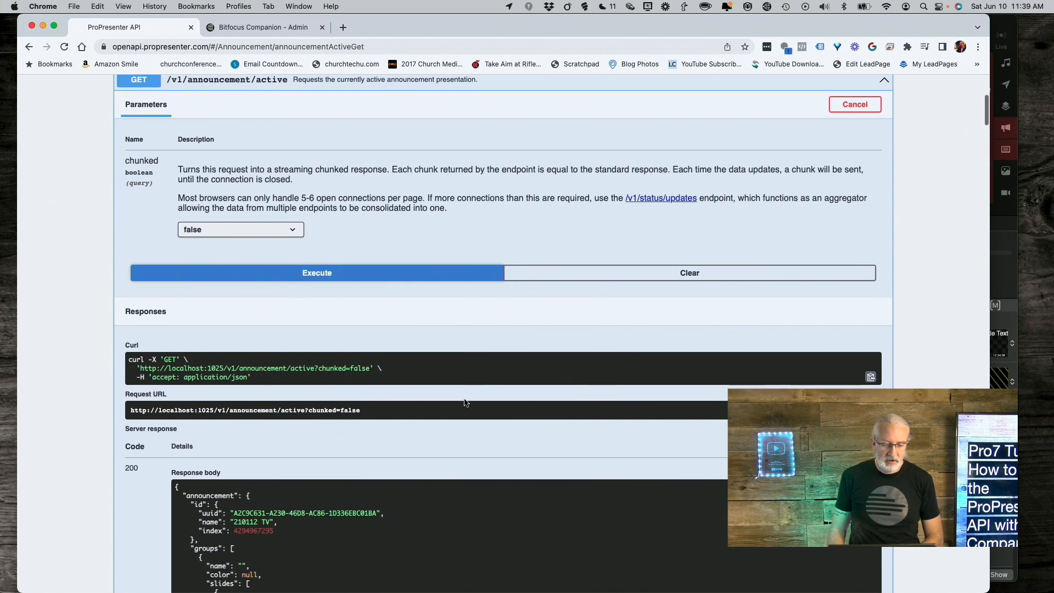
{"action": "scroll", "coordinate": [470, 405], "scroll_direction": "down", "scroll_amount": 1}
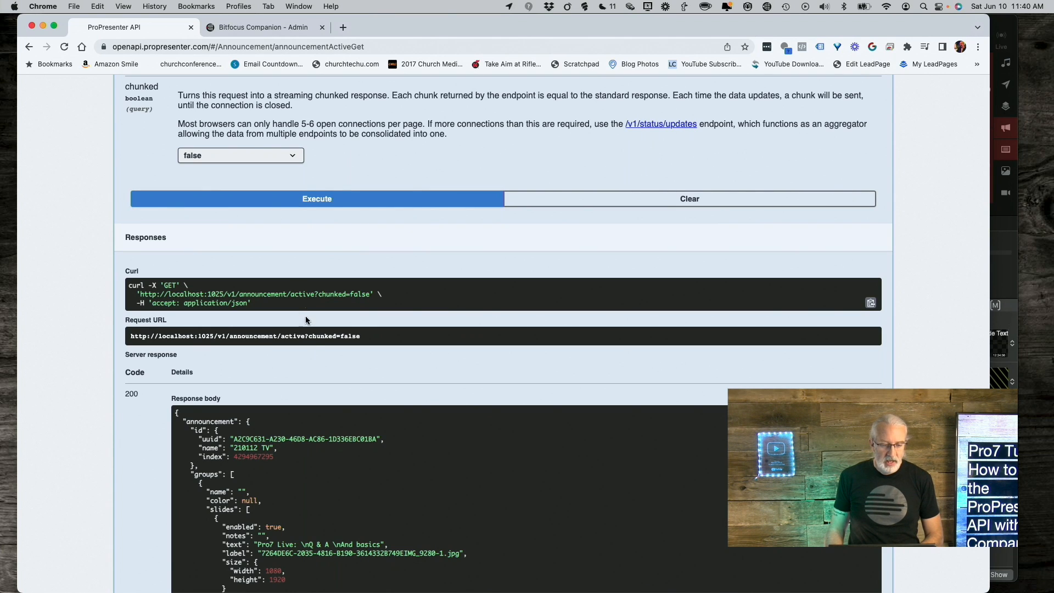
{"action": "triple_click", "coordinate": [366, 338]}
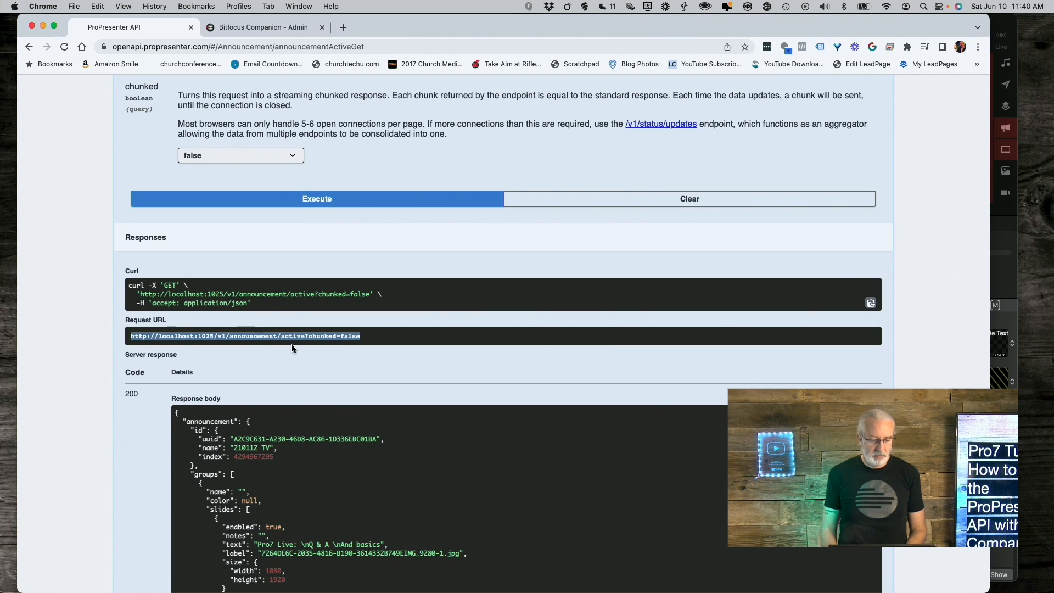
Examine the response body of the active announcement request, including the presentation name and slide entries
{"action": "scroll", "coordinate": [291, 349], "scroll_direction": "down", "scroll_amount": 2}
{"action": "scroll", "coordinate": [291, 349], "scroll_direction": "down", "scroll_amount": 5}
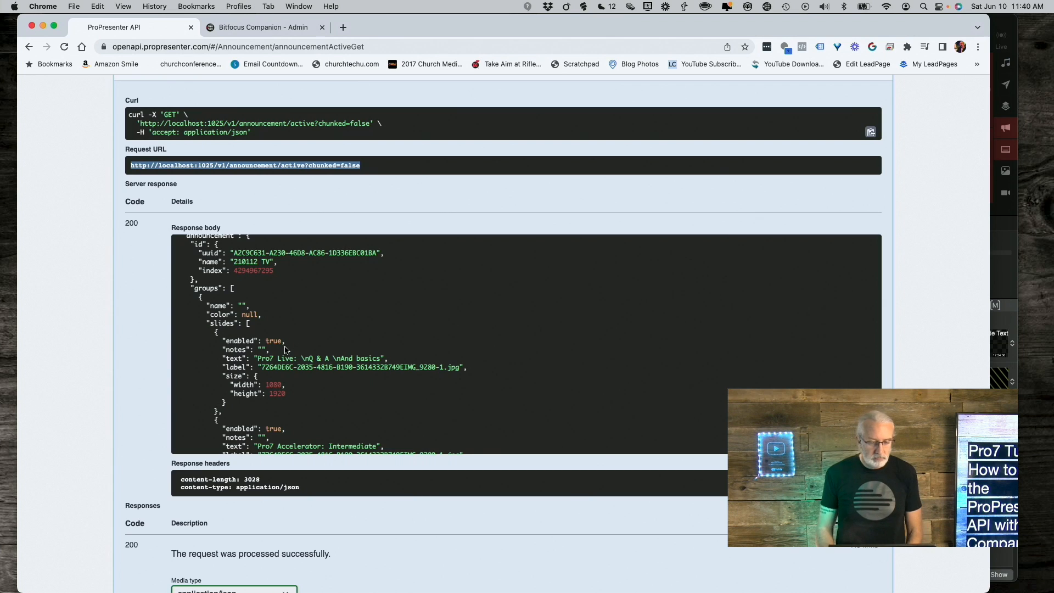
{"action": "scroll", "coordinate": [286, 349], "scroll_direction": "down", "scroll_amount": 1}
{"action": "scroll", "coordinate": [286, 350], "scroll_direction": "down", "scroll_amount": 2}
{"action": "scroll", "coordinate": [285, 349], "scroll_direction": "up", "scroll_amount": 4}
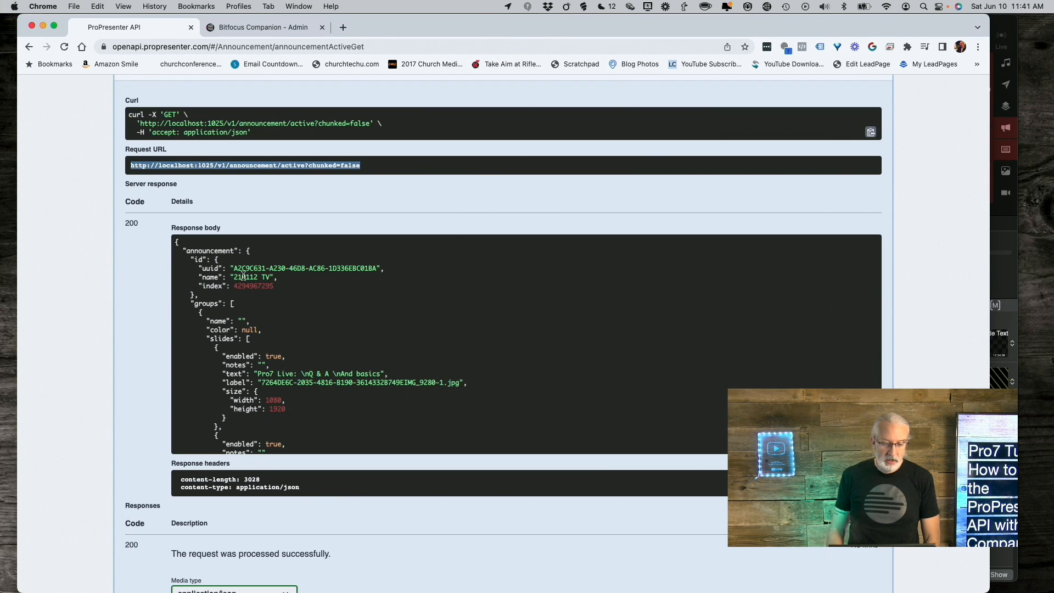
{"action": "scroll", "coordinate": [248, 283], "scroll_direction": "down", "scroll_amount": 2}
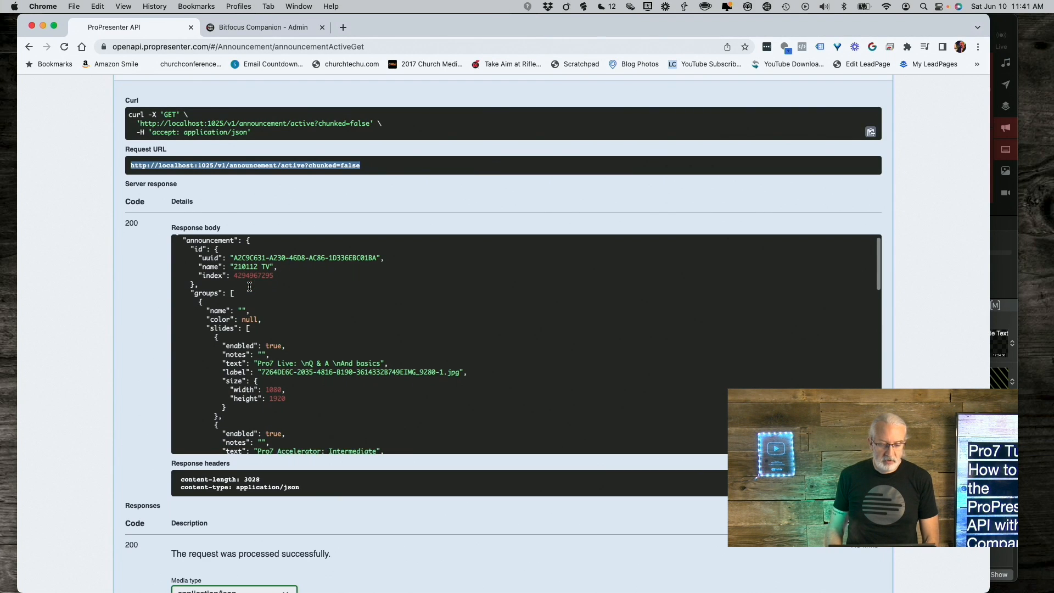
{"action": "scroll", "coordinate": [249, 286], "scroll_direction": "up", "scroll_amount": 2}
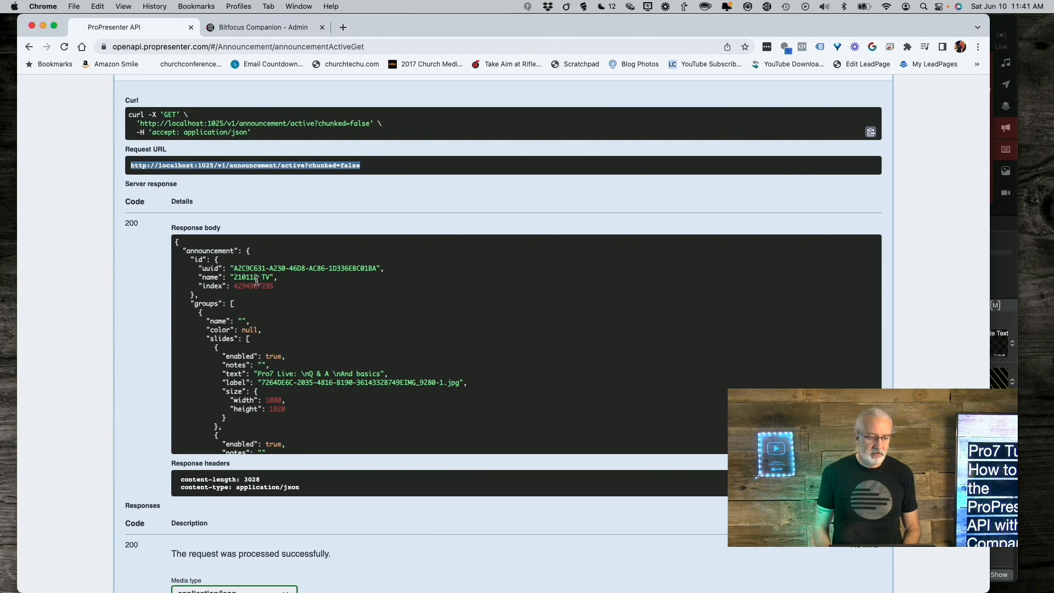
{"action": "scroll", "coordinate": [256, 281], "scroll_direction": "up", "scroll_amount": 7}
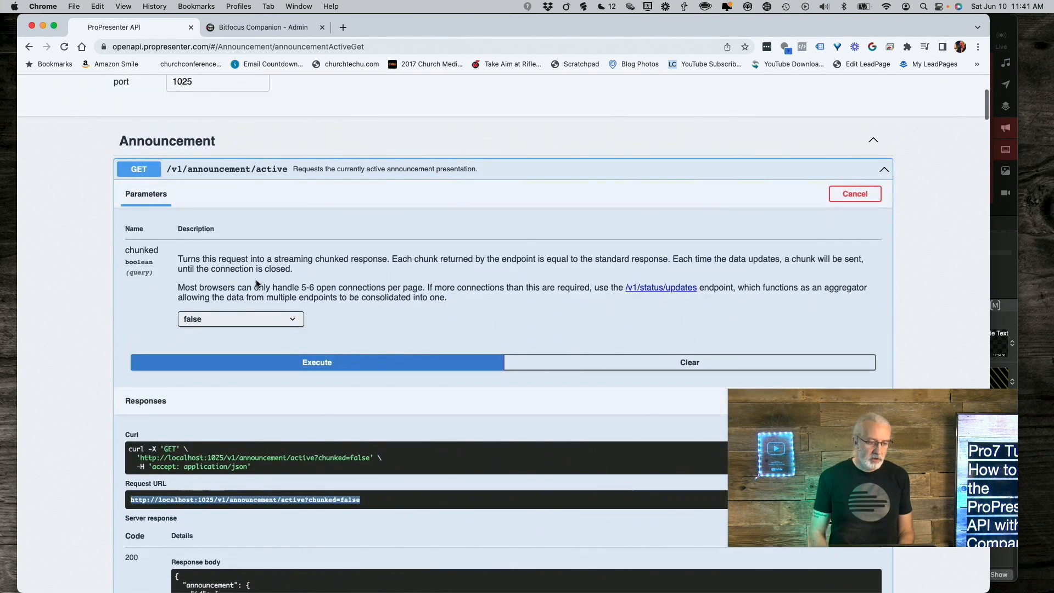
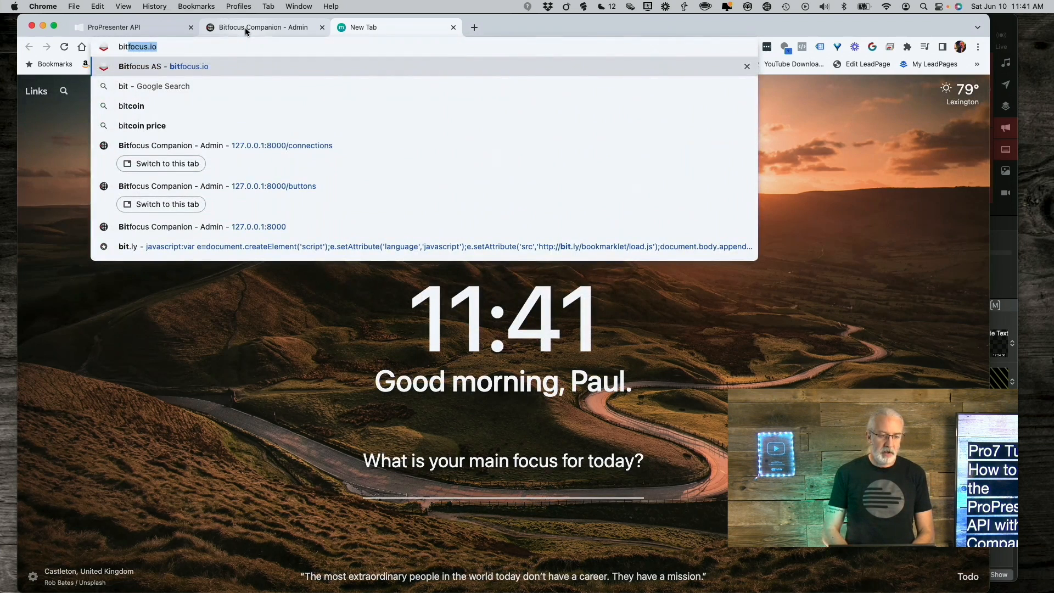
Fill in bitfocus.io as the address in the new tab and close that tab without loading it
{"action": "key", "text": "Right"}
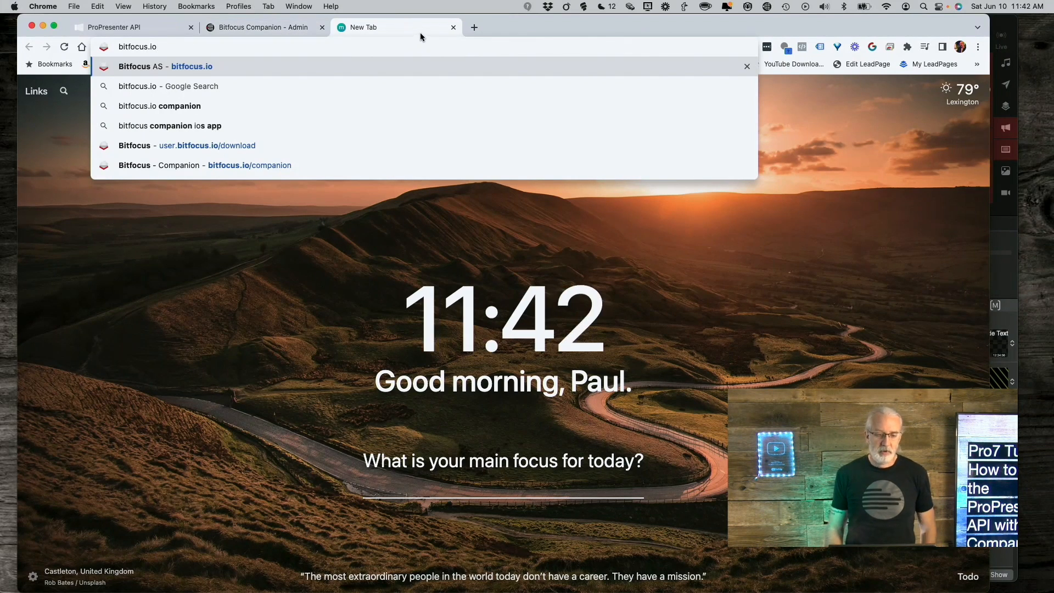
{"action": "left_click", "coordinate": [453, 27]}
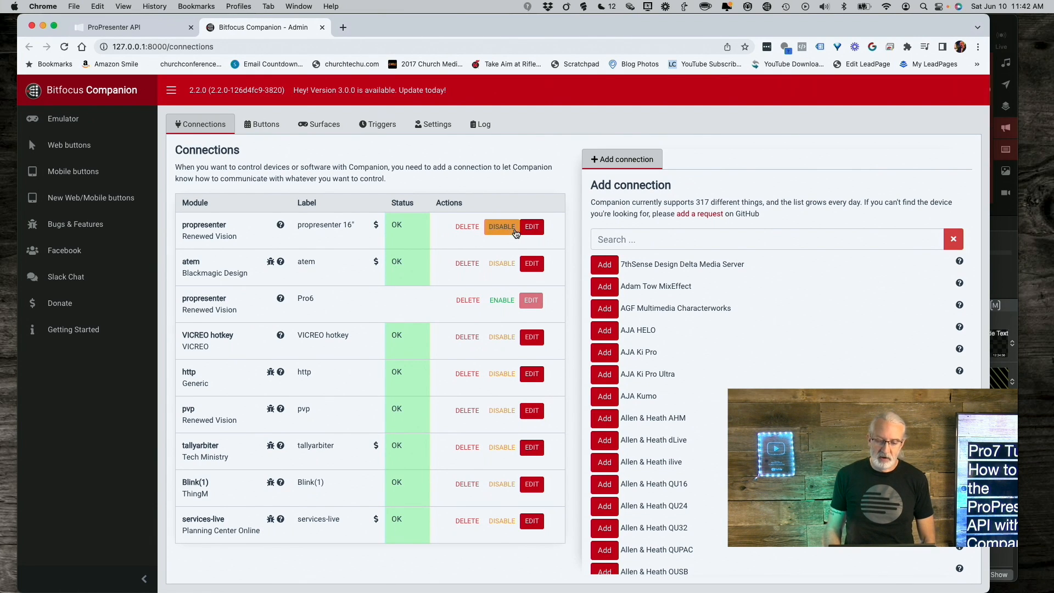
Search the available Companion connections for http
{"action": "left_click", "coordinate": [638, 238]}
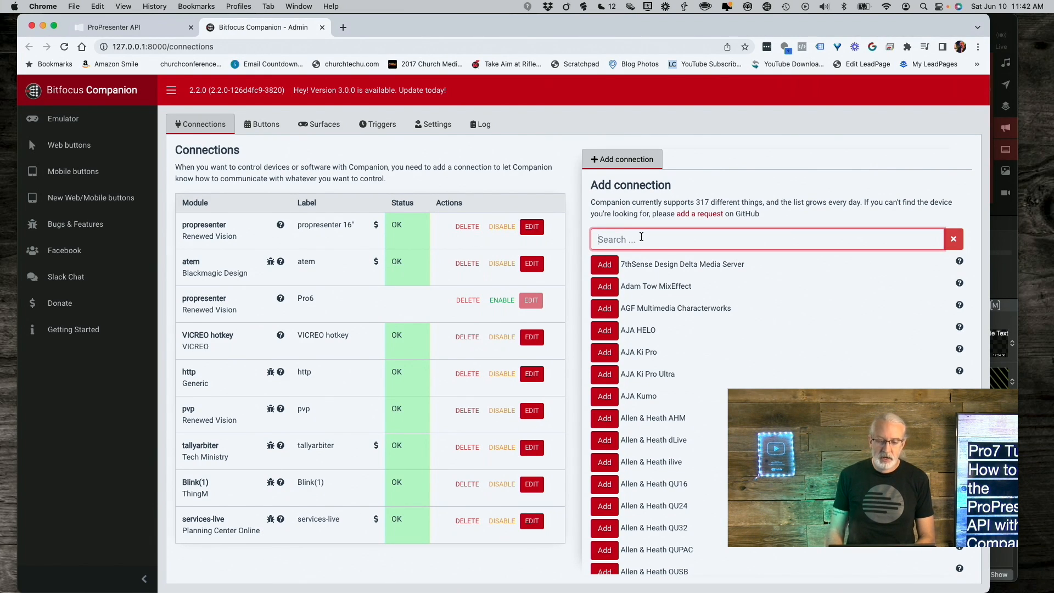
{"action": "type", "text": "http"}
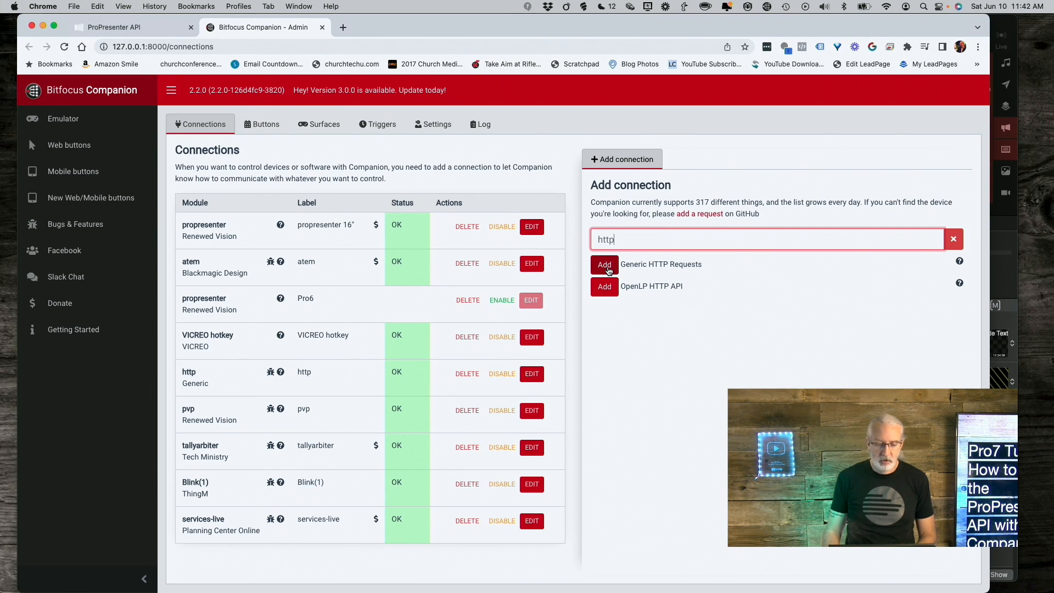
{"action": "left_click", "coordinate": [252, 383]}
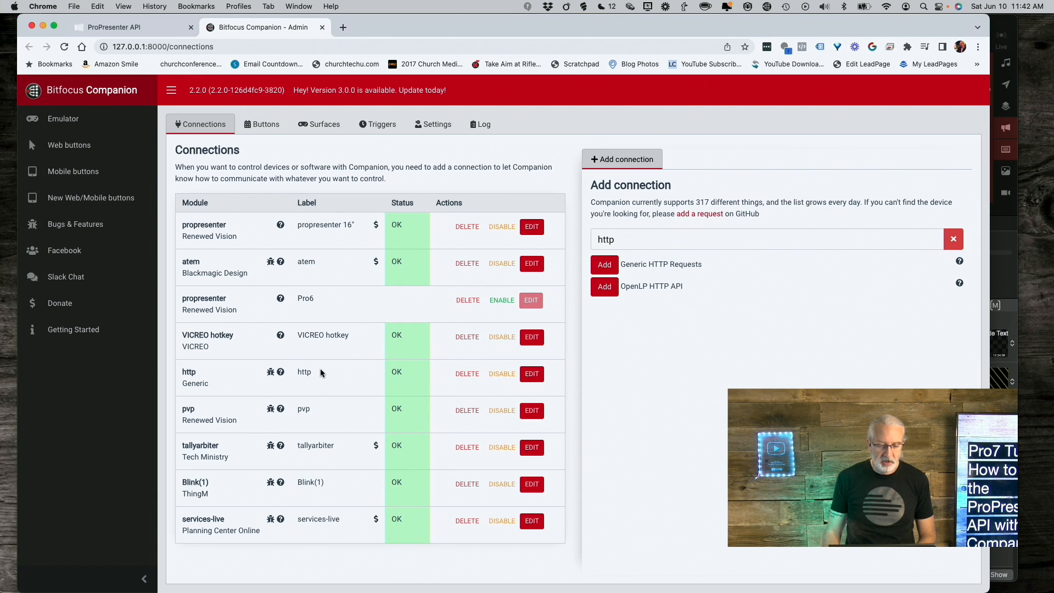
{"action": "left_click", "coordinate": [532, 377]}
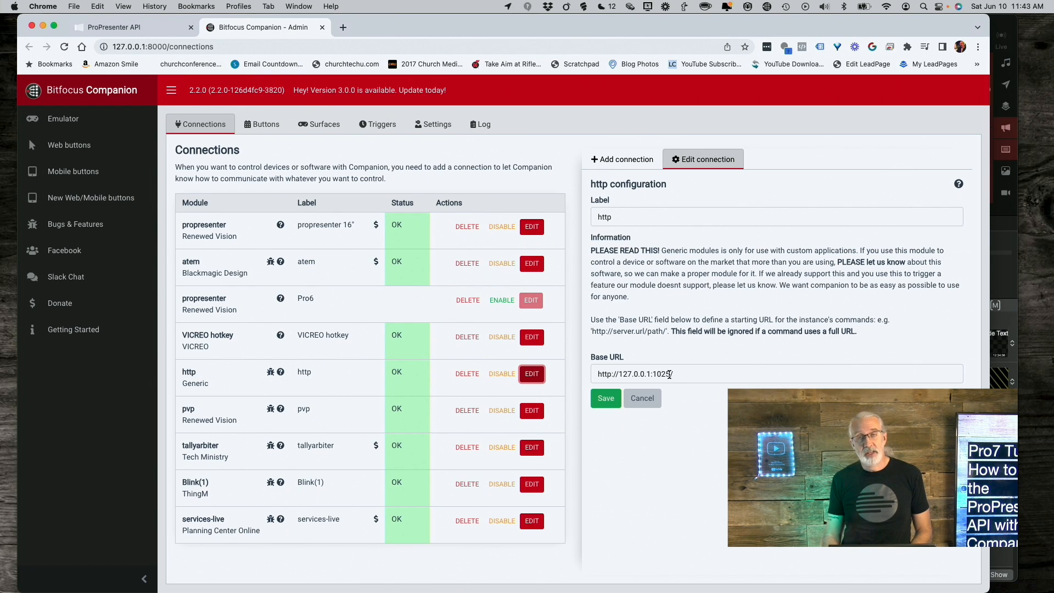
{"action": "type", "text": "/"}
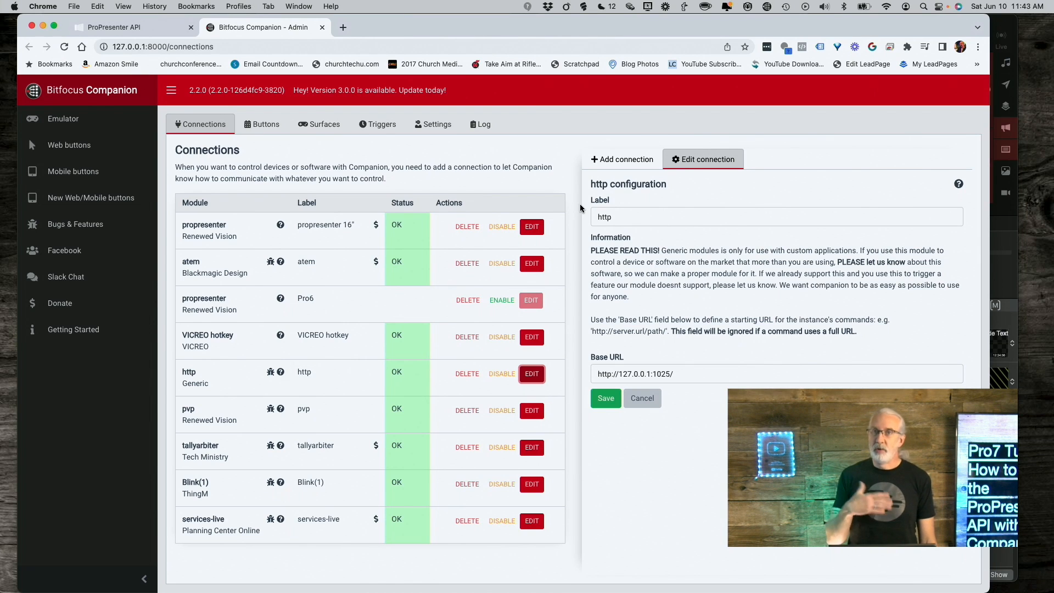
Browse the Companion button pages to page 9 and open the TDM.fyi/pro7quick button's settings
{"action": "left_click", "coordinate": [261, 123]}
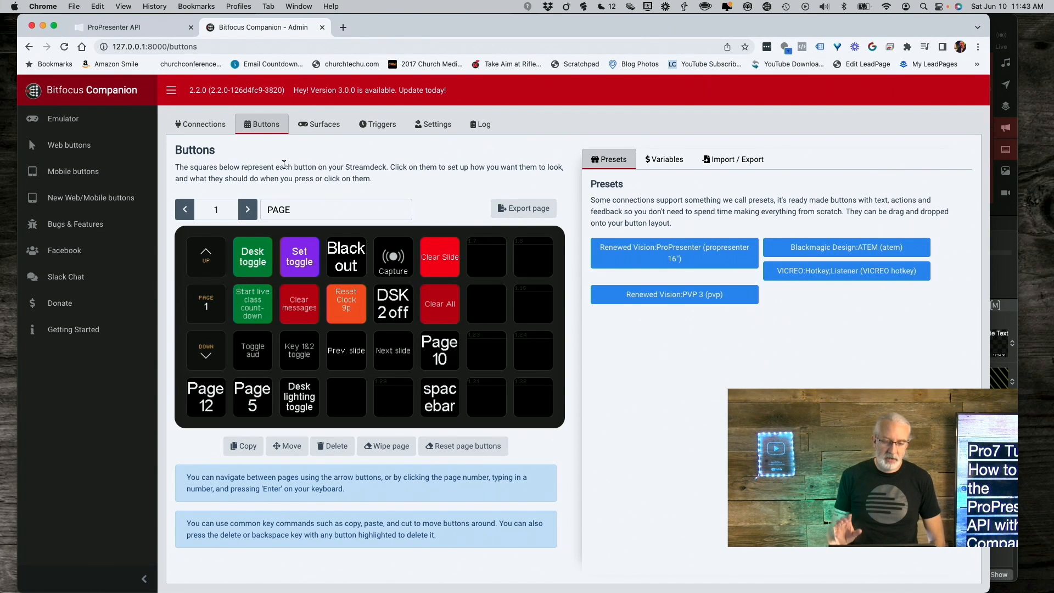
{"action": "left_click", "coordinate": [245, 209]}
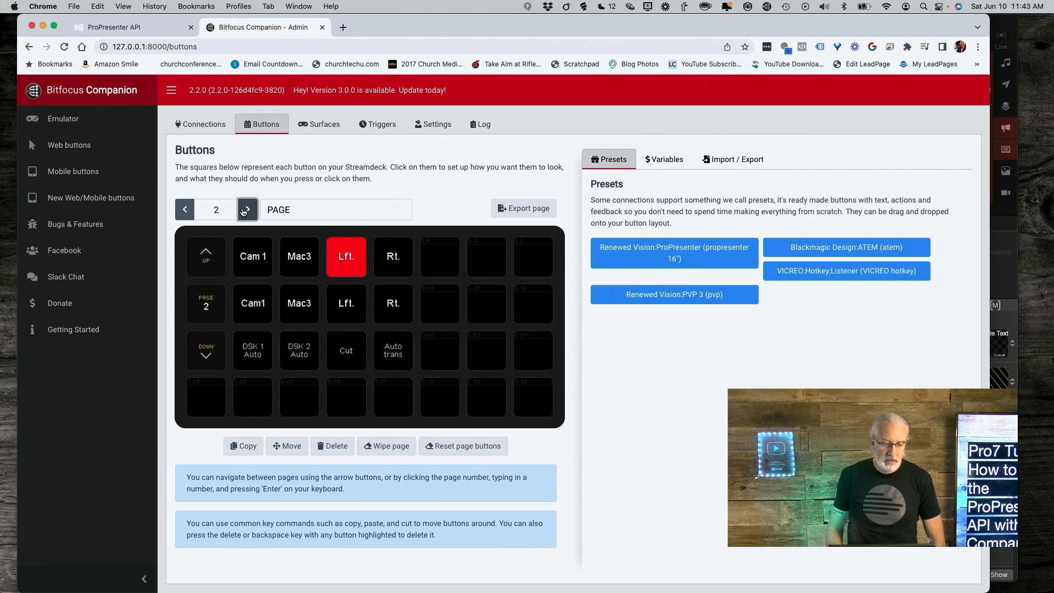
{"action": "left_click", "coordinate": [245, 210]}
{"action": "left_click", "coordinate": [245, 210]}
{"action": "left_click", "coordinate": [246, 209]}
{"action": "left_click", "coordinate": [245, 209]}
{"action": "left_click", "coordinate": [245, 210]}
{"action": "left_click", "coordinate": [245, 209]}
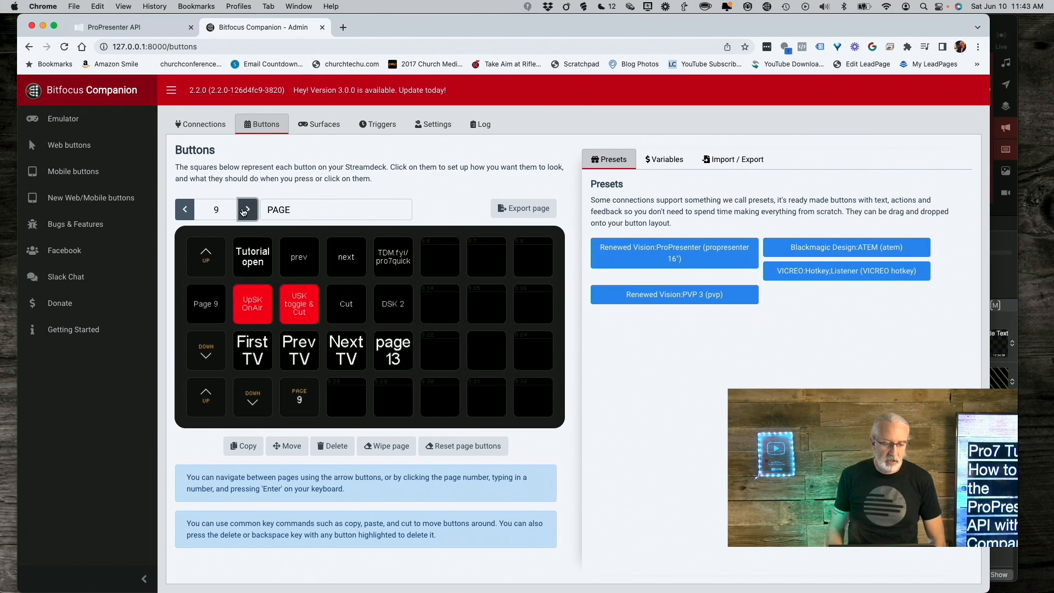
{"action": "left_click", "coordinate": [246, 210]}
{"action": "left_click", "coordinate": [246, 210]}
{"action": "left_click", "coordinate": [245, 210]}
{"action": "left_click", "coordinate": [246, 210]}
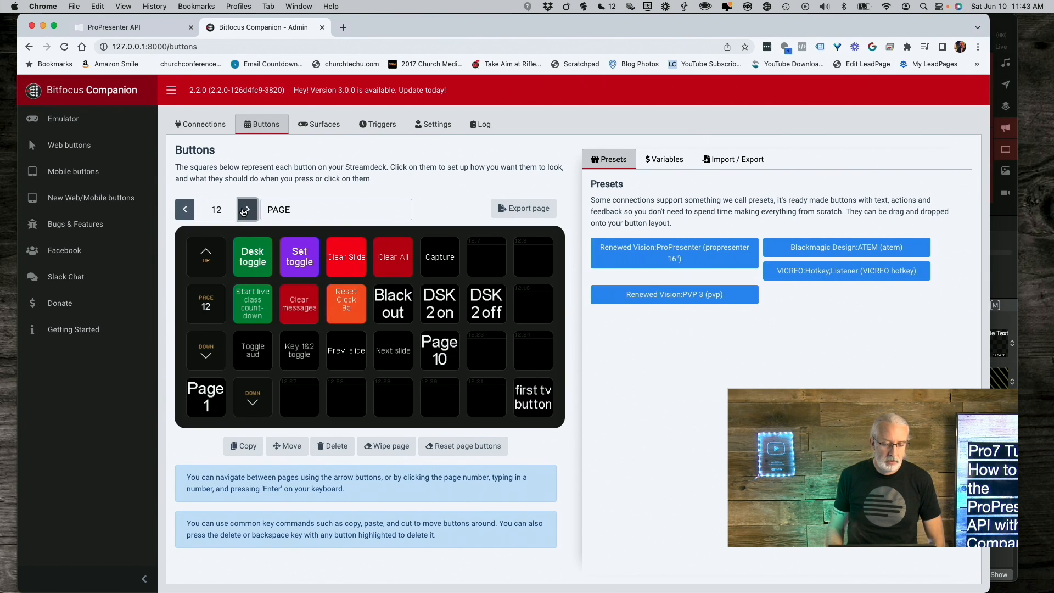
{"action": "left_click", "coordinate": [243, 211]}
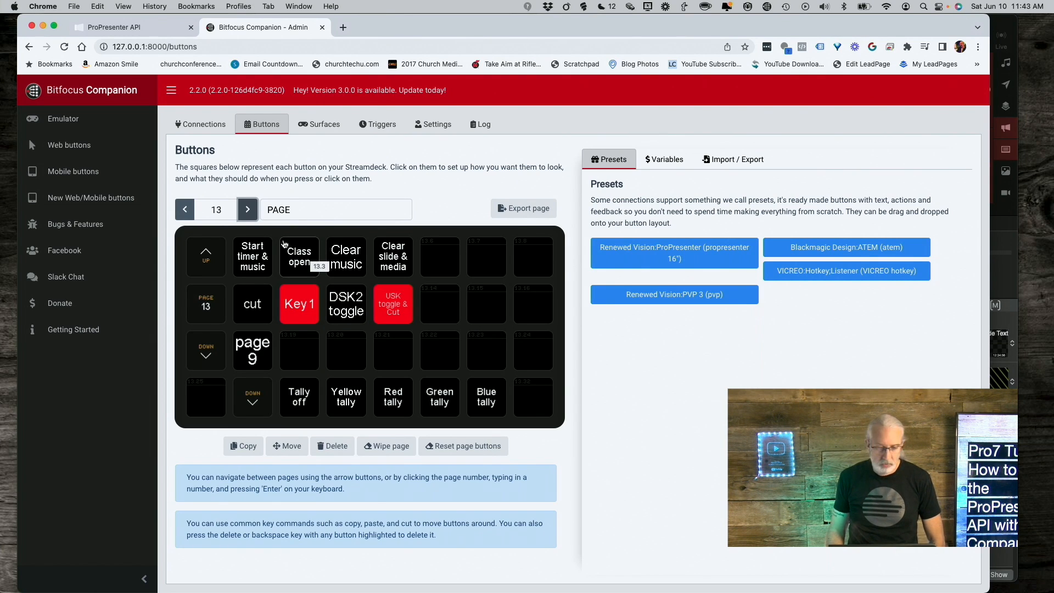
{"action": "double_click", "coordinate": [185, 209]}
{"action": "left_click", "coordinate": [185, 209]}
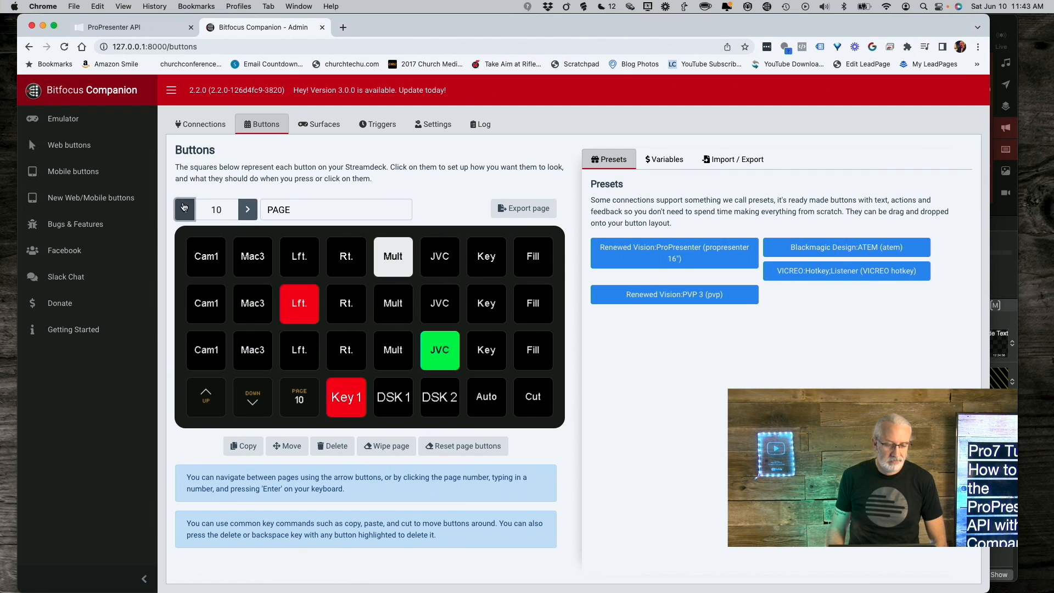
{"action": "left_click", "coordinate": [185, 209]}
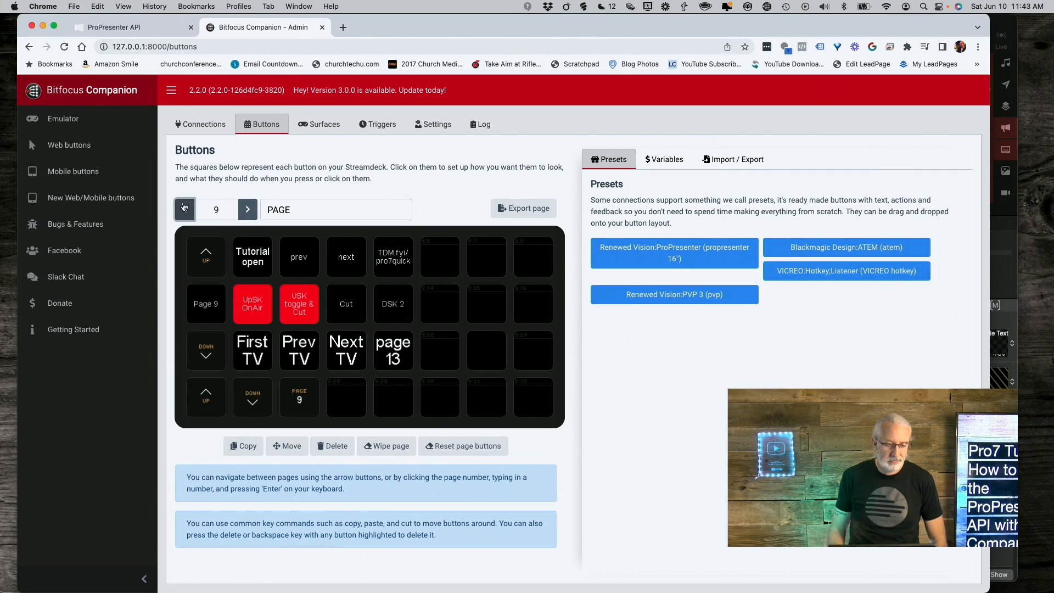
{"action": "left_click", "coordinate": [394, 258]}
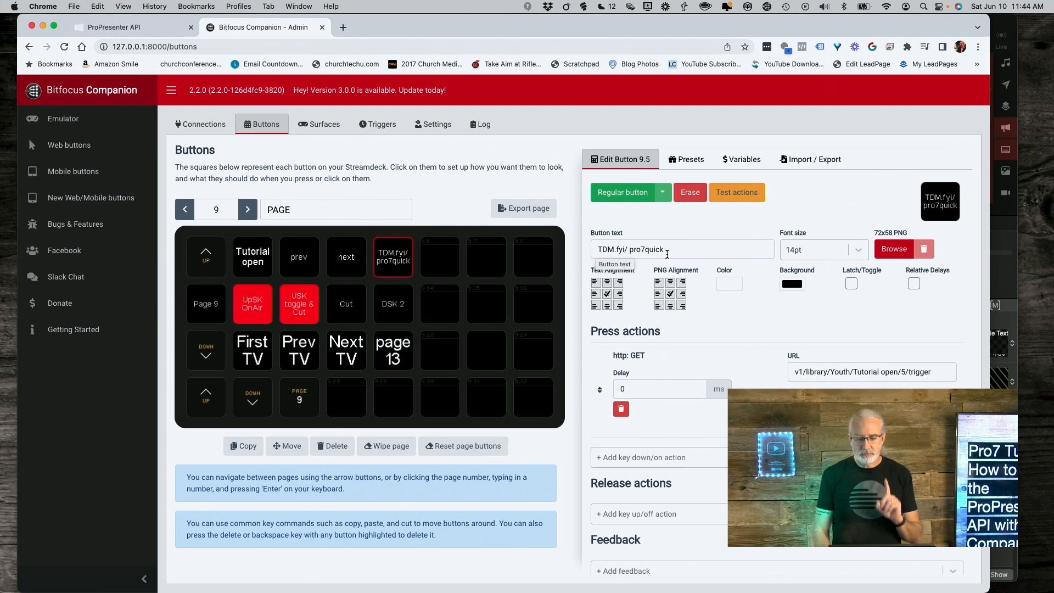
Select the entire URL of the button's http: GET press action
{"action": "scroll", "coordinate": [667, 254], "scroll_direction": "down", "scroll_amount": 2}
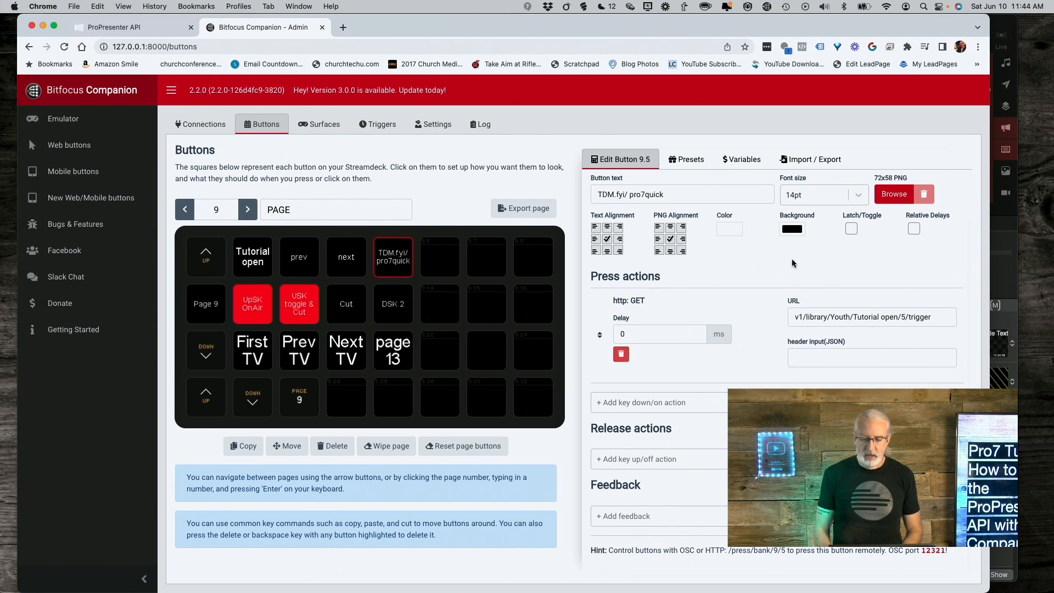
{"action": "left_click", "coordinate": [793, 317]}
{"action": "key", "text": "super+a"}
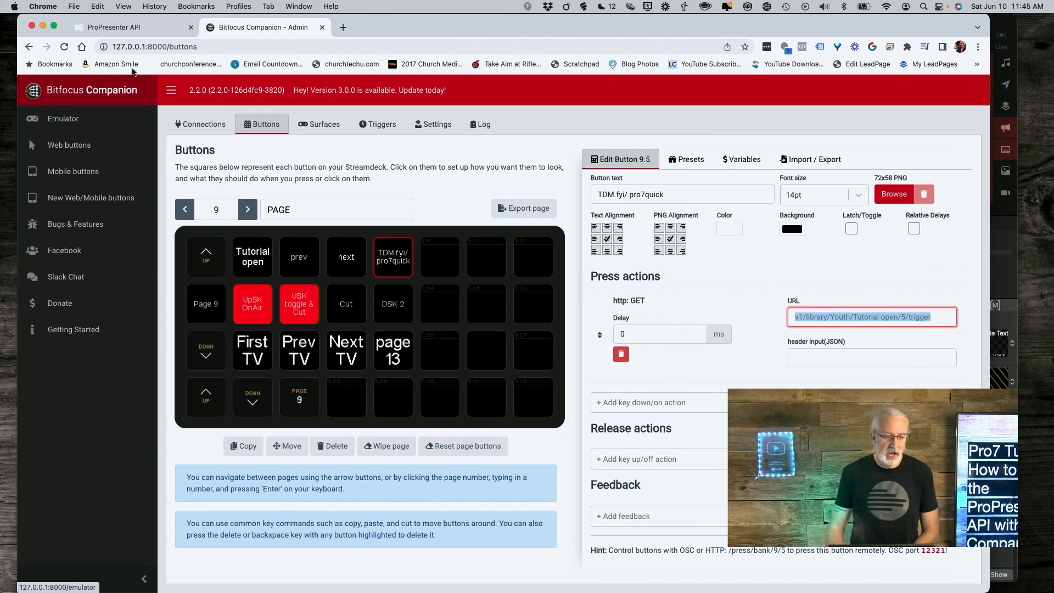
Switch to the ProPresenter API documentation and search the page for library
{"action": "left_click", "coordinate": [124, 28]}
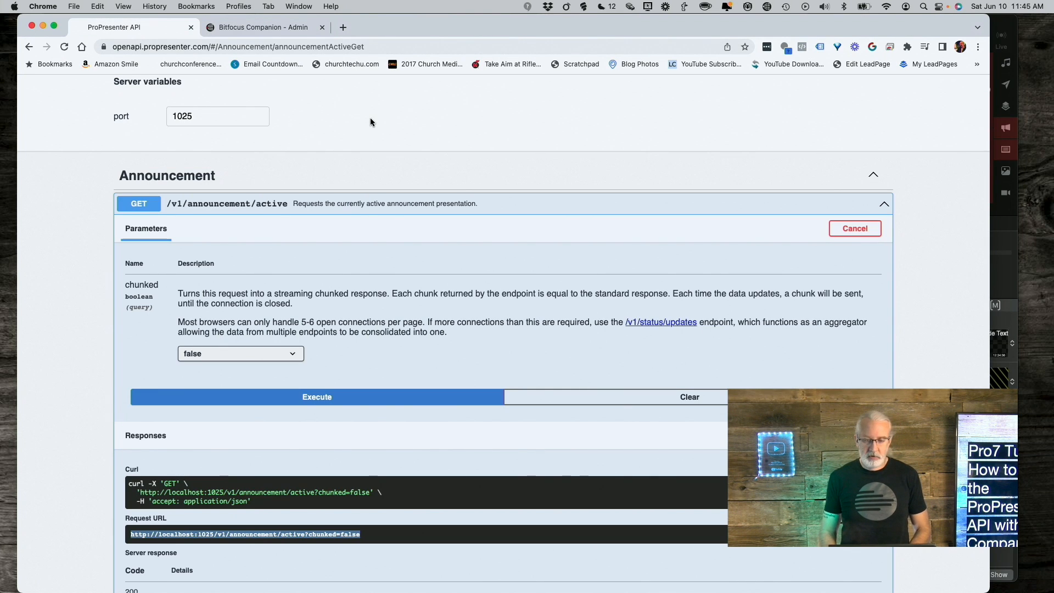
{"action": "key", "text": "super+f"}
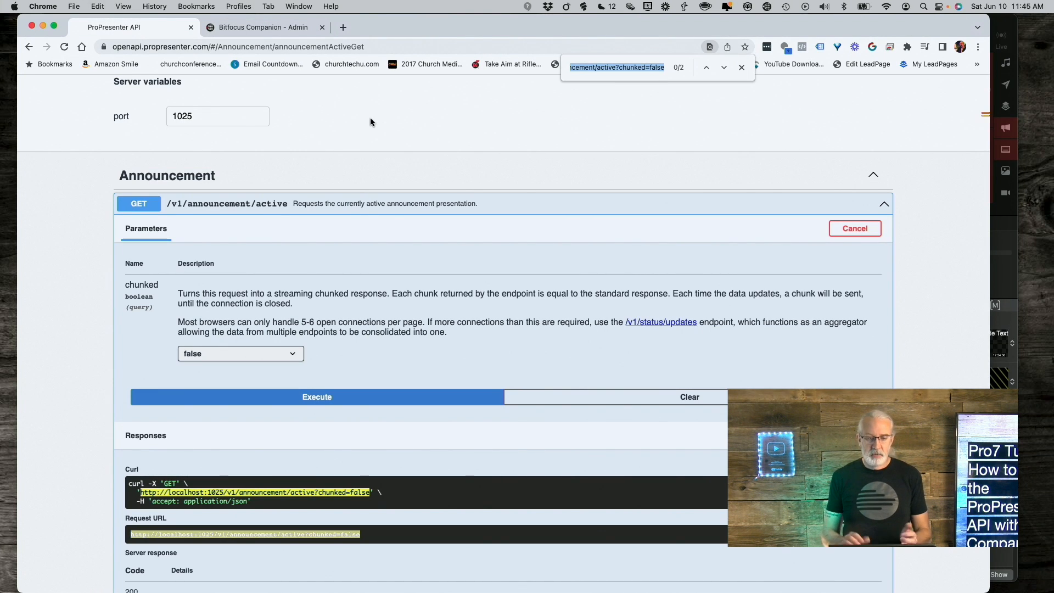
{"action": "type", "text": "l"}
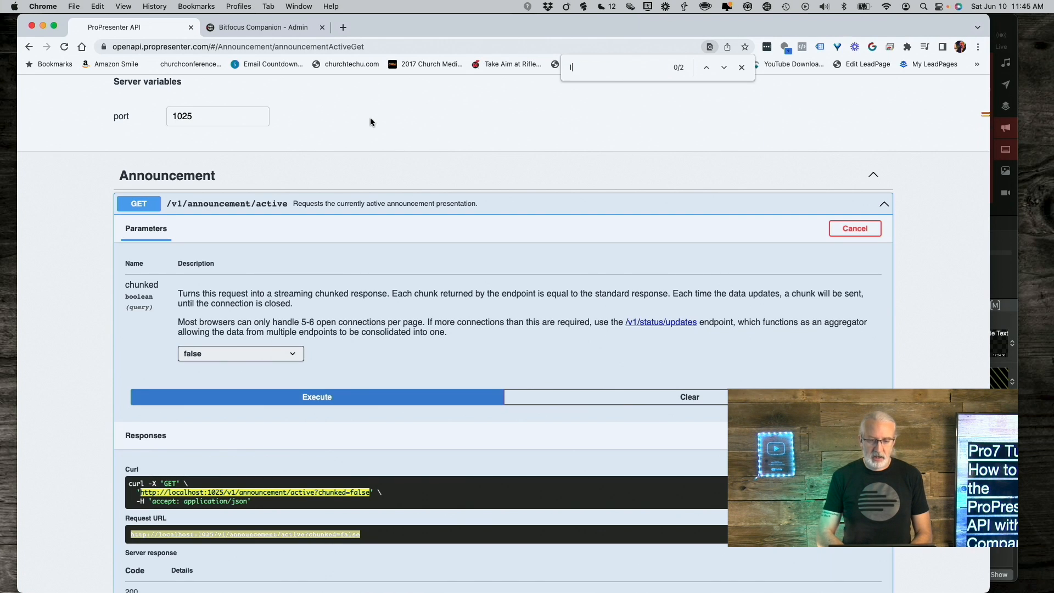
{"action": "type", "text": "ibrar"}
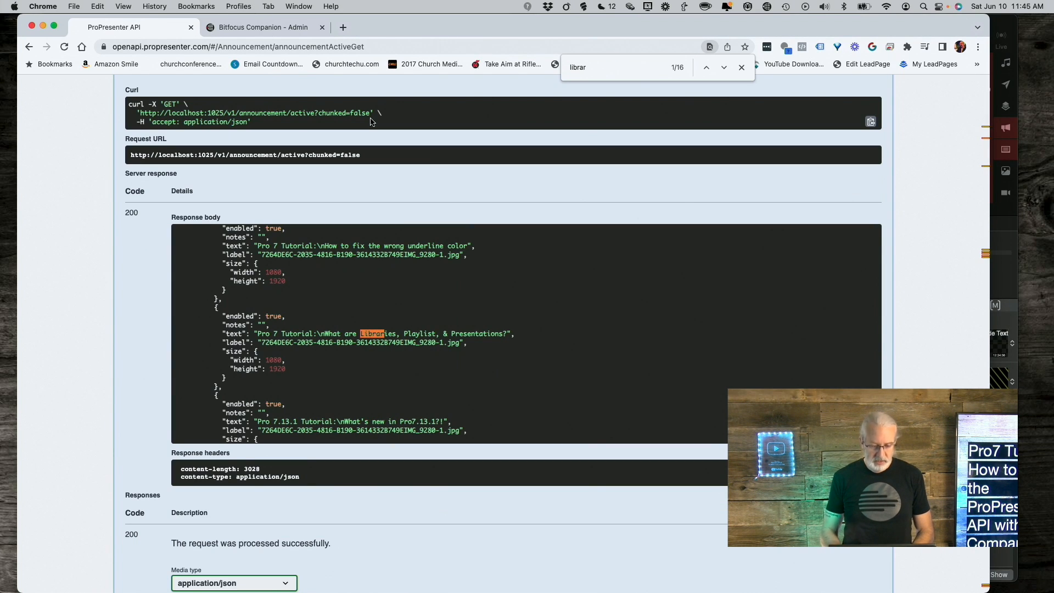
{"action": "type", "text": "y"}
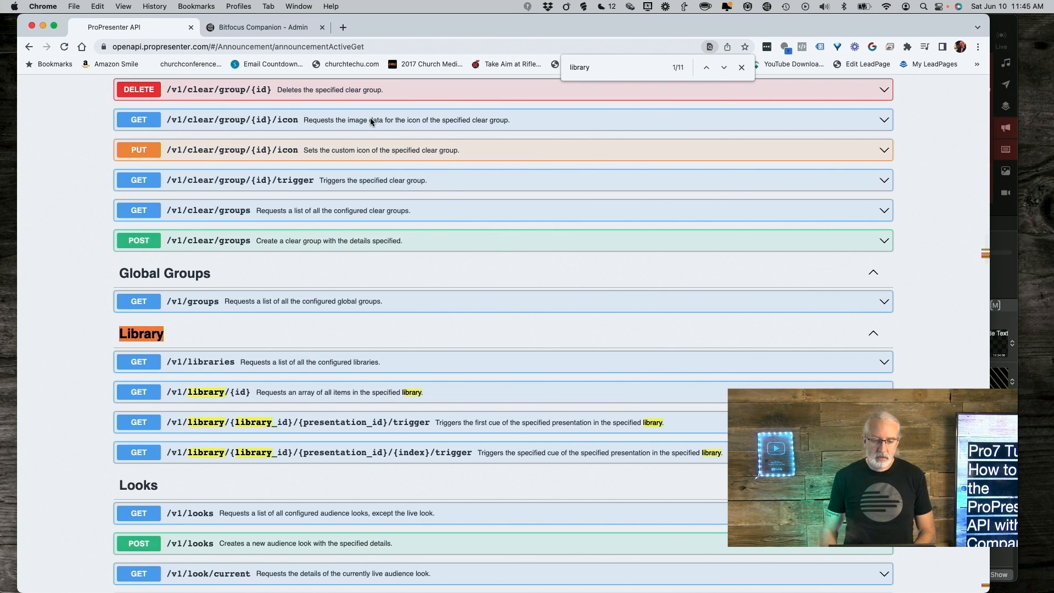
Expand the library request that triggers a specified cue by index, and set both library and presentation to be matched by name
{"action": "scroll", "coordinate": [343, 307], "scroll_direction": "down", "scroll_amount": 5}
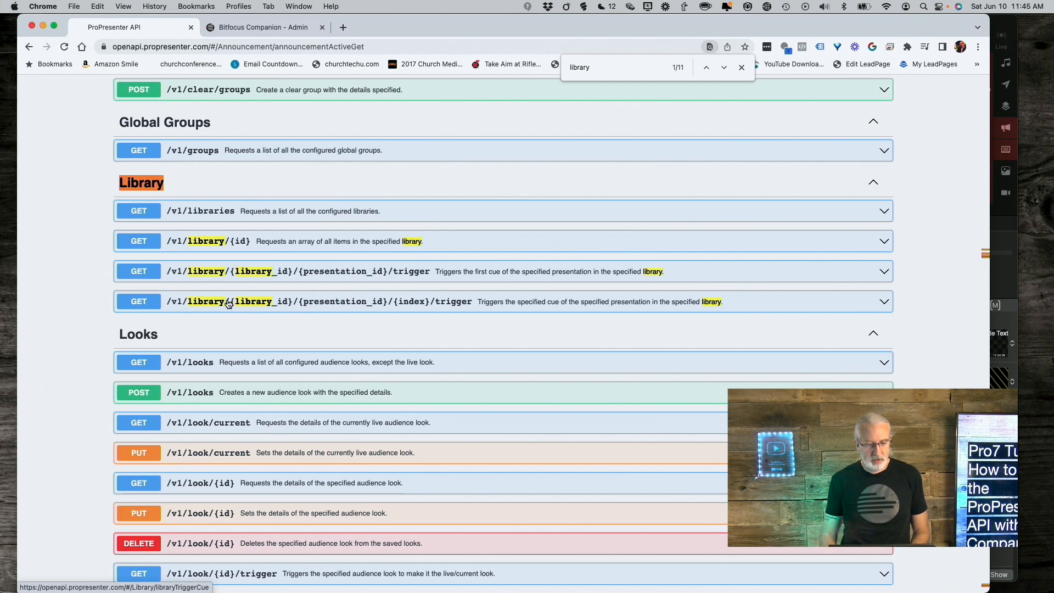
{"action": "left_click", "coordinate": [885, 303]}
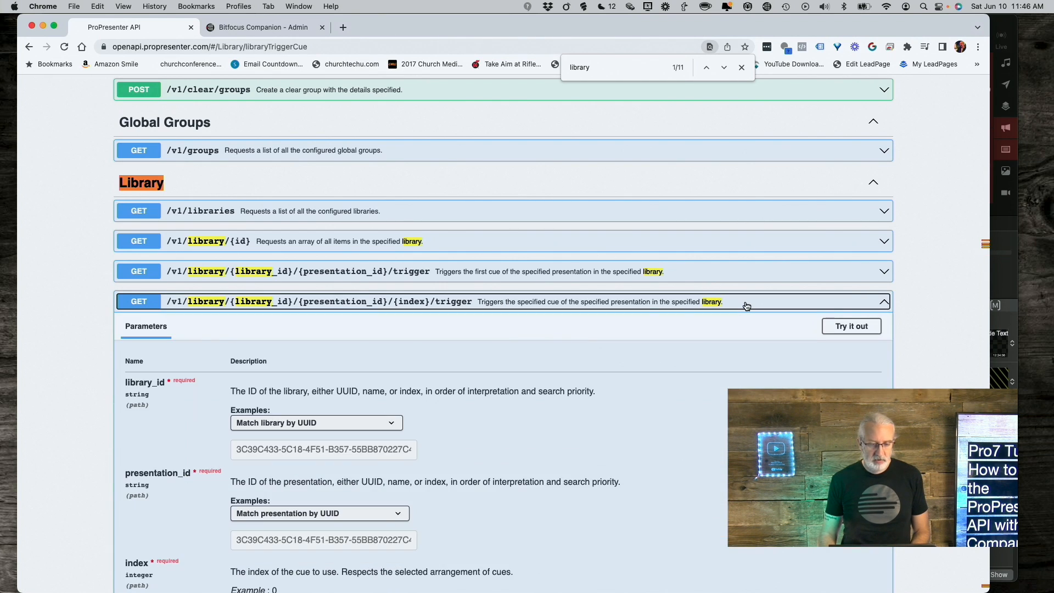
{"action": "scroll", "coordinate": [746, 306], "scroll_direction": "down", "scroll_amount": 5}
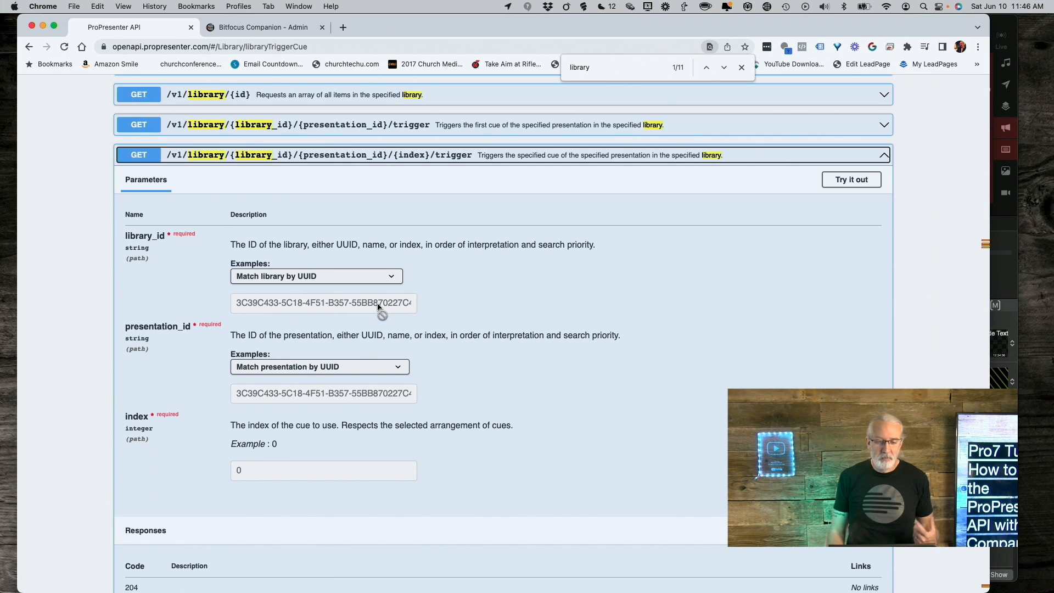
{"action": "left_click", "coordinate": [398, 278]}
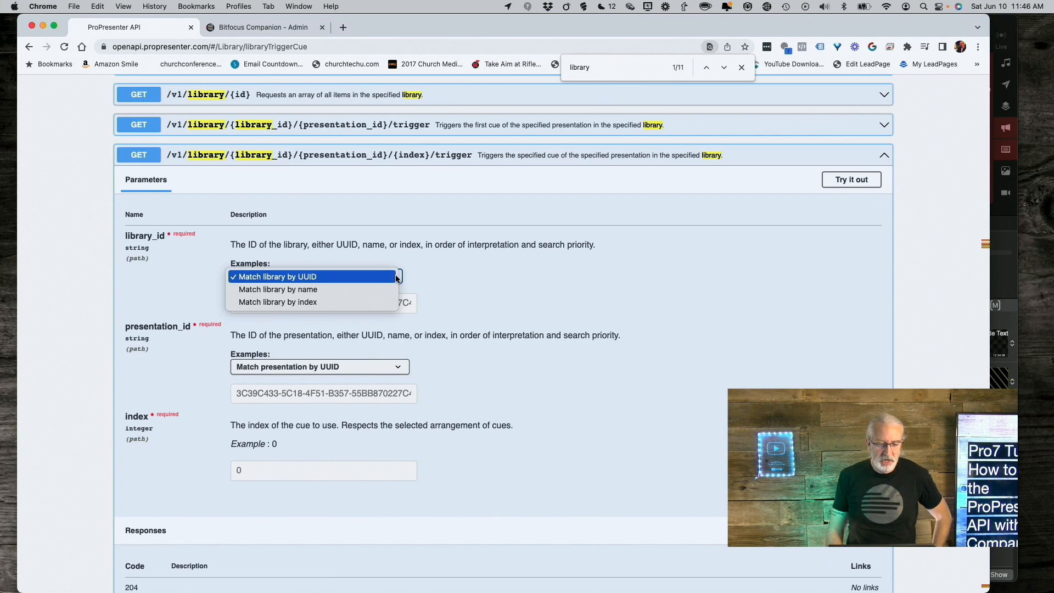
{"action": "left_click", "coordinate": [361, 290]}
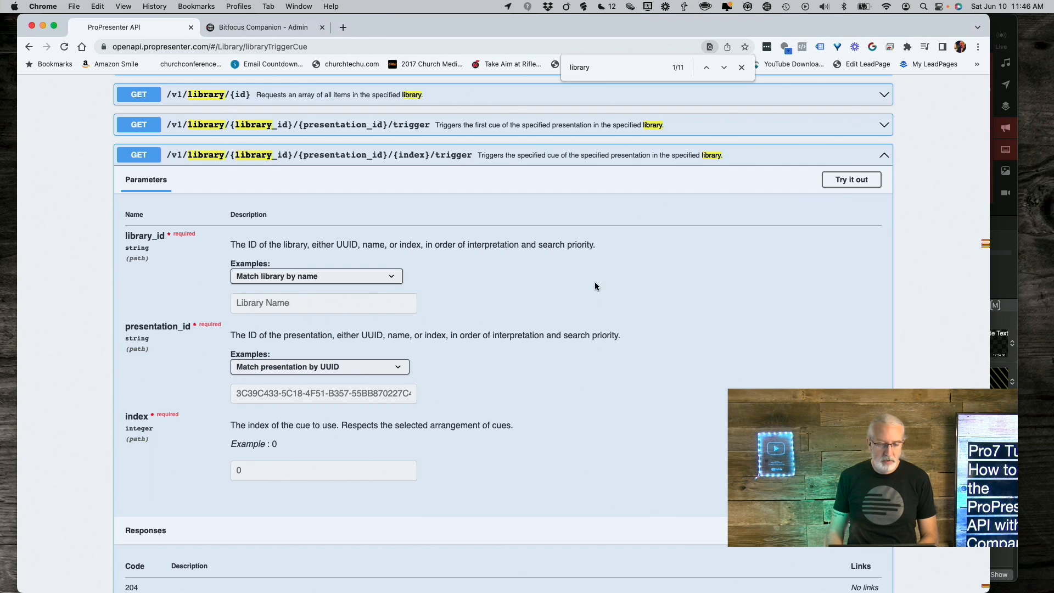
{"action": "left_click", "coordinate": [407, 371]}
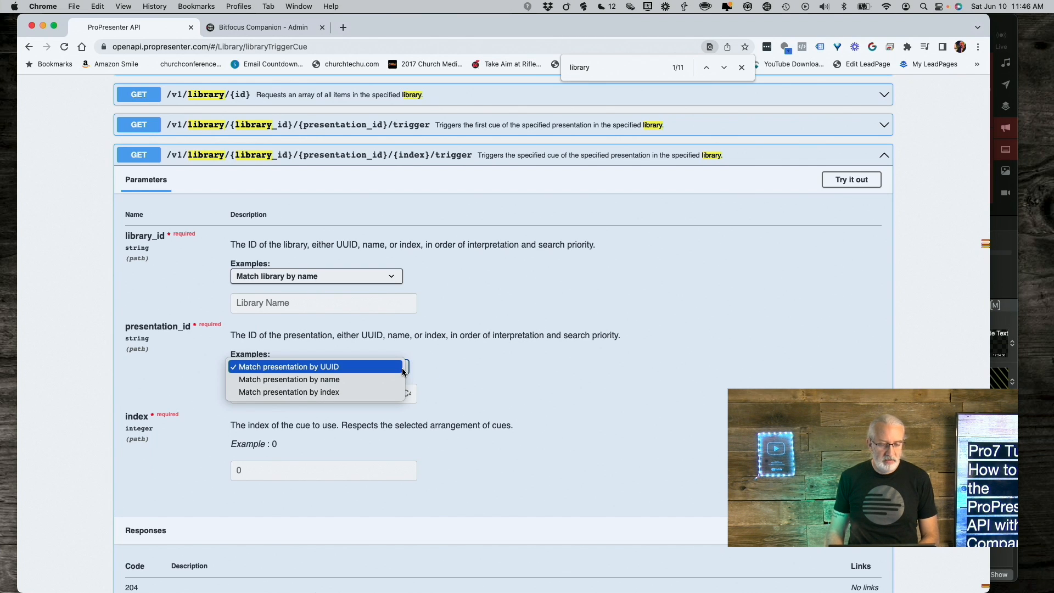
{"action": "left_click", "coordinate": [392, 379]}
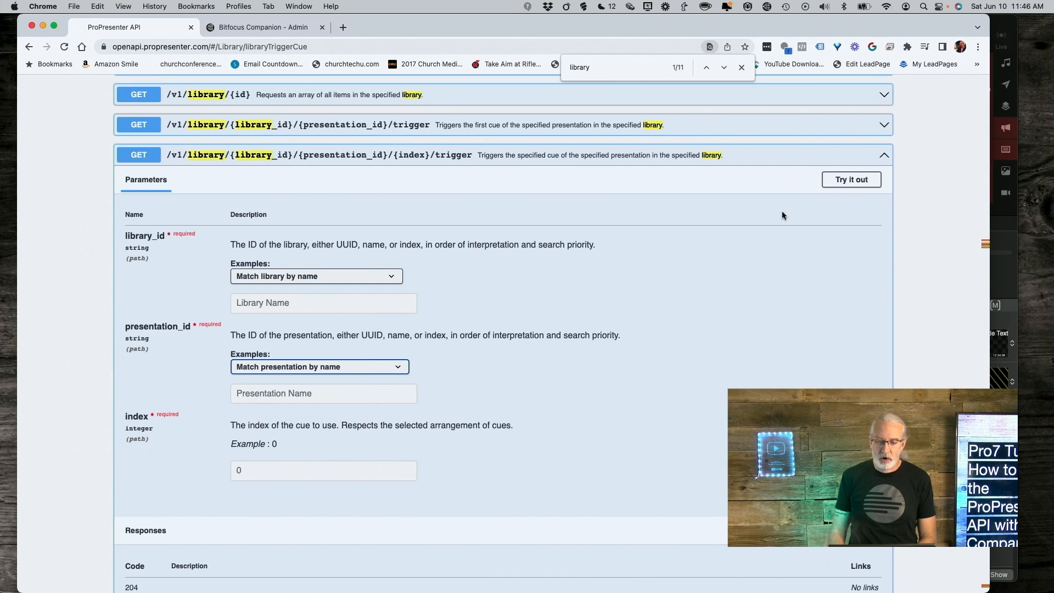
Make the cue trigger request editable for a trial run and set its library_id to Youth
{"action": "left_click", "coordinate": [850, 182]}
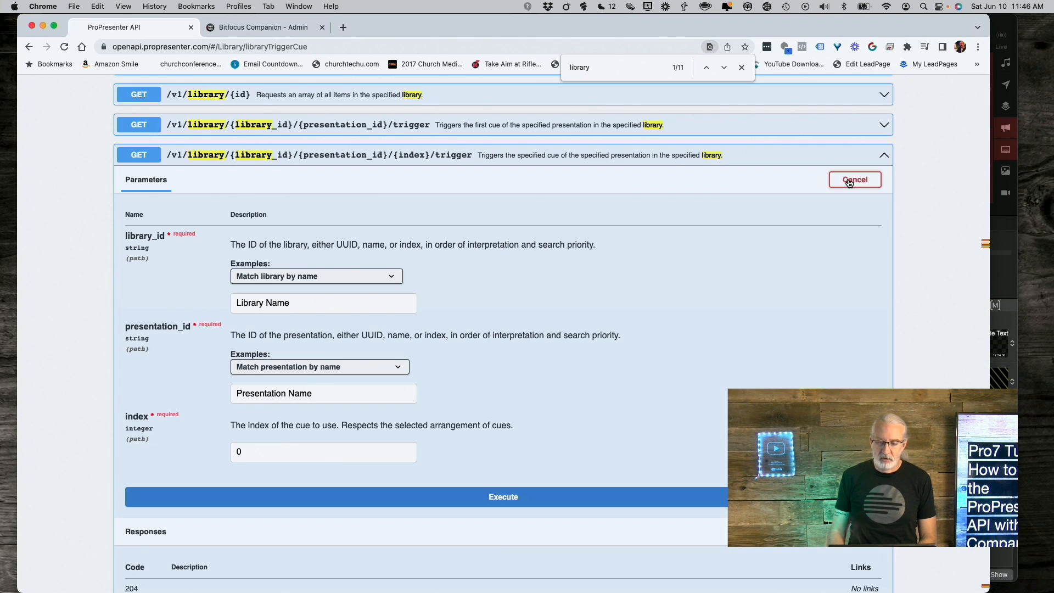
{"action": "left_click", "coordinate": [305, 307]}
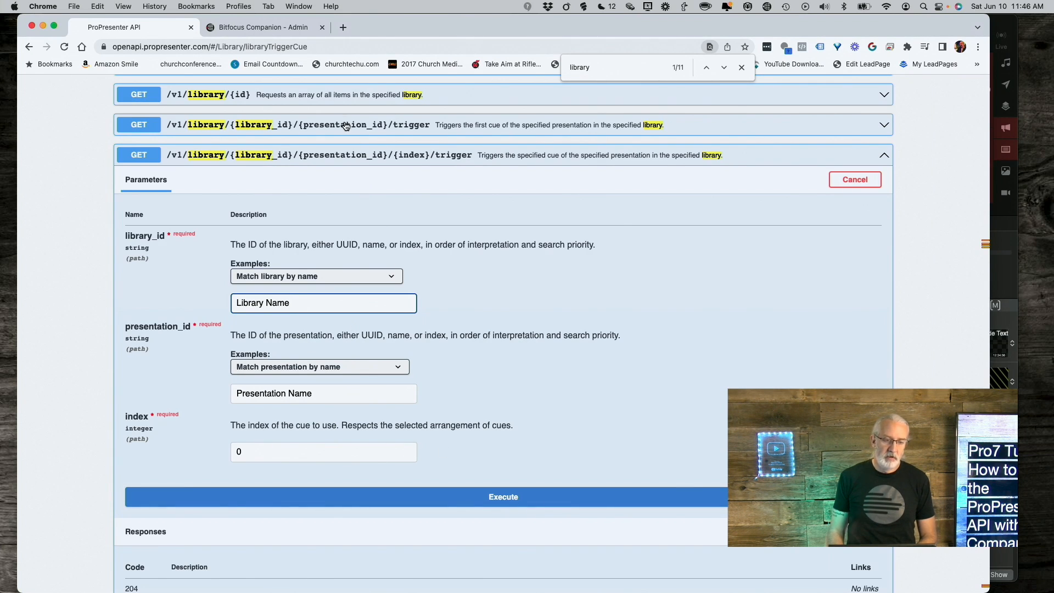
{"action": "left_click", "coordinate": [1000, 23]}
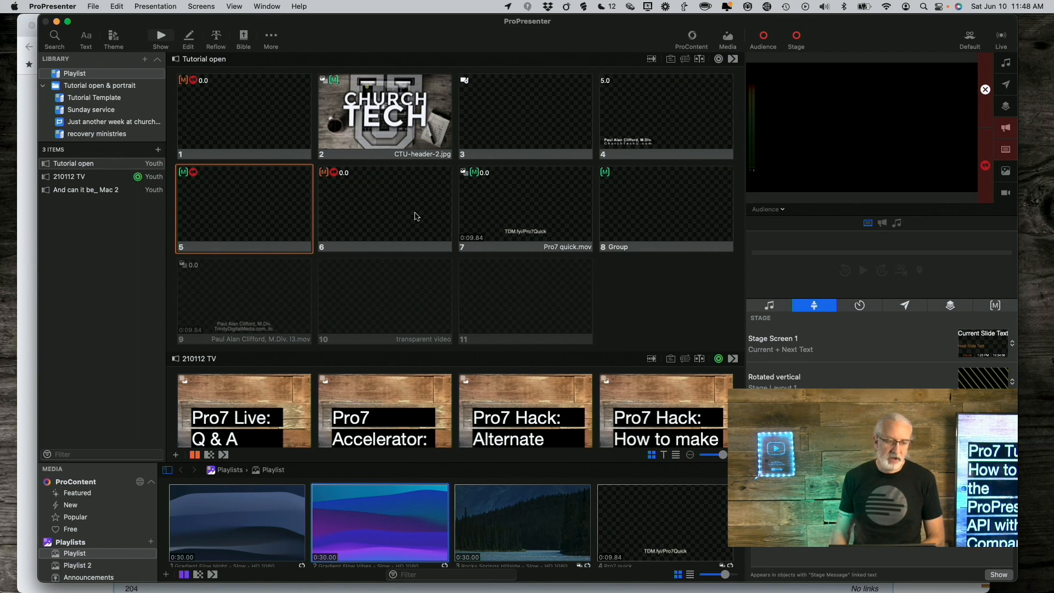
{"action": "left_click", "coordinate": [20, 206]}
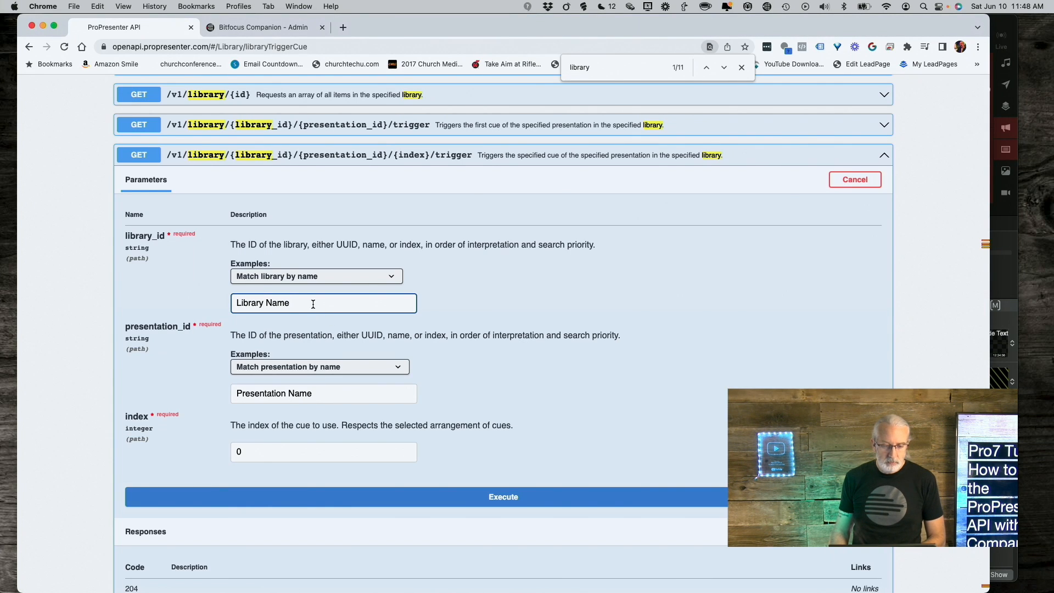
{"action": "left_click_drag", "start_coordinate": [308, 301], "coordinate": [187, 282]}
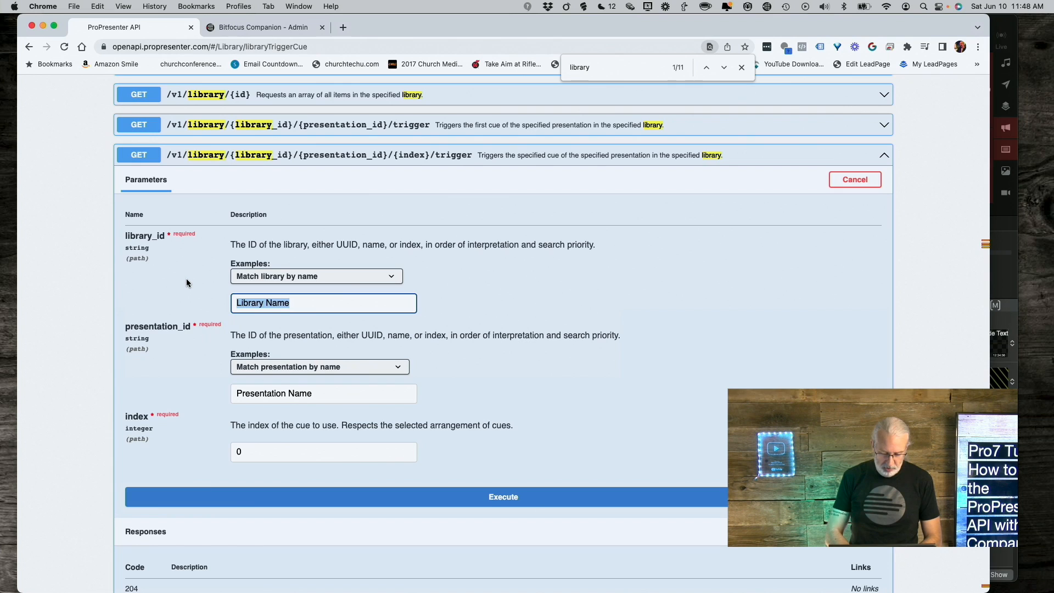
{"action": "type", "text": "Youth"}
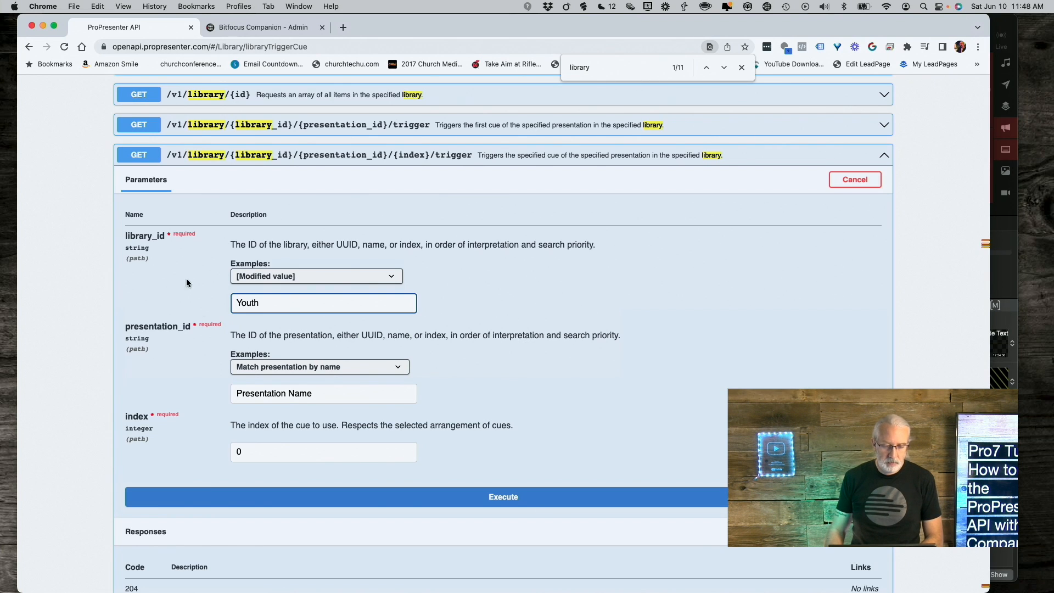
Check the presentation's name in ProPresenter and set the request's presentation_id to Tutorial Open
{"action": "key", "text": "Tab"}
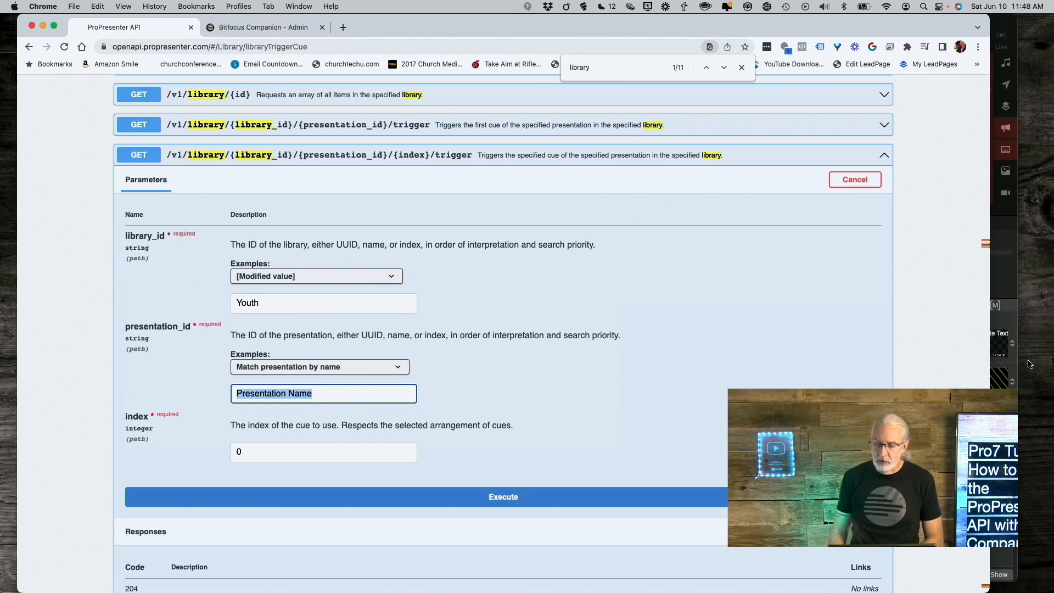
{"action": "left_click", "coordinate": [1018, 331]}
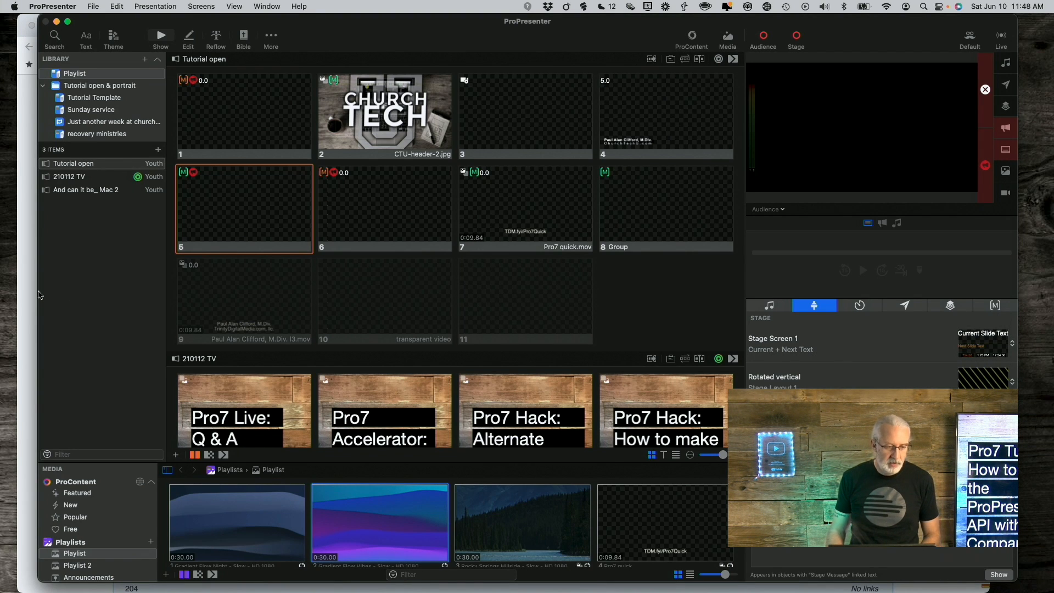
{"action": "left_click", "coordinate": [18, 301]}
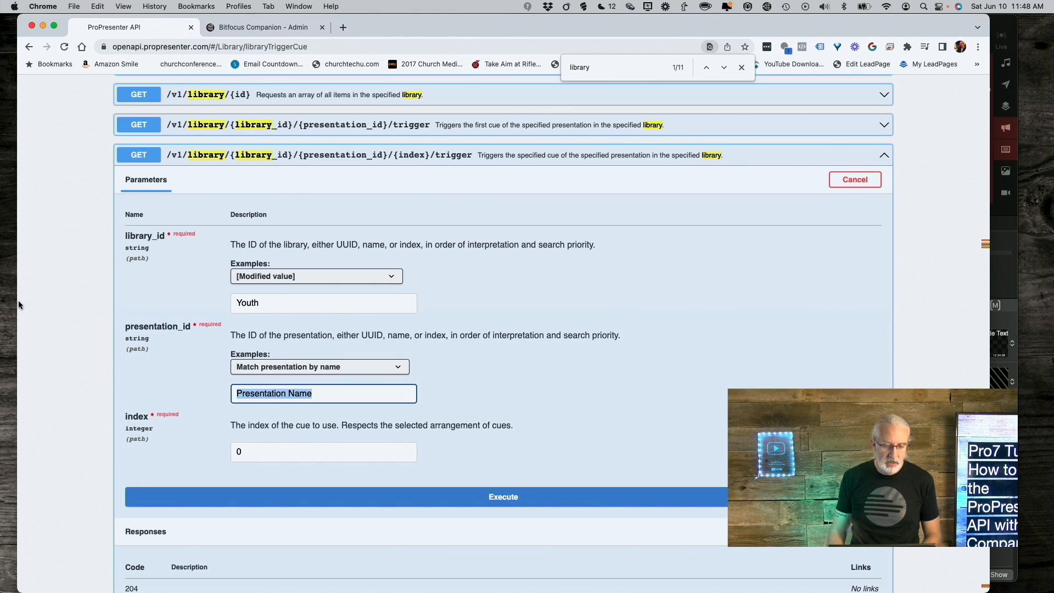
{"action": "type", "text": "T"}
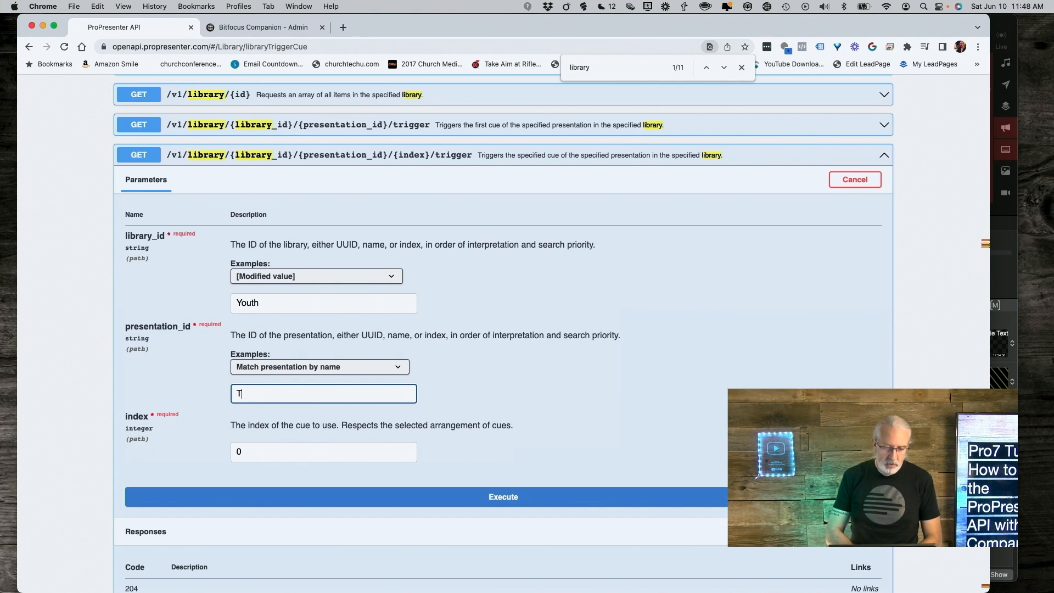
{"action": "type", "text": "utorial"}
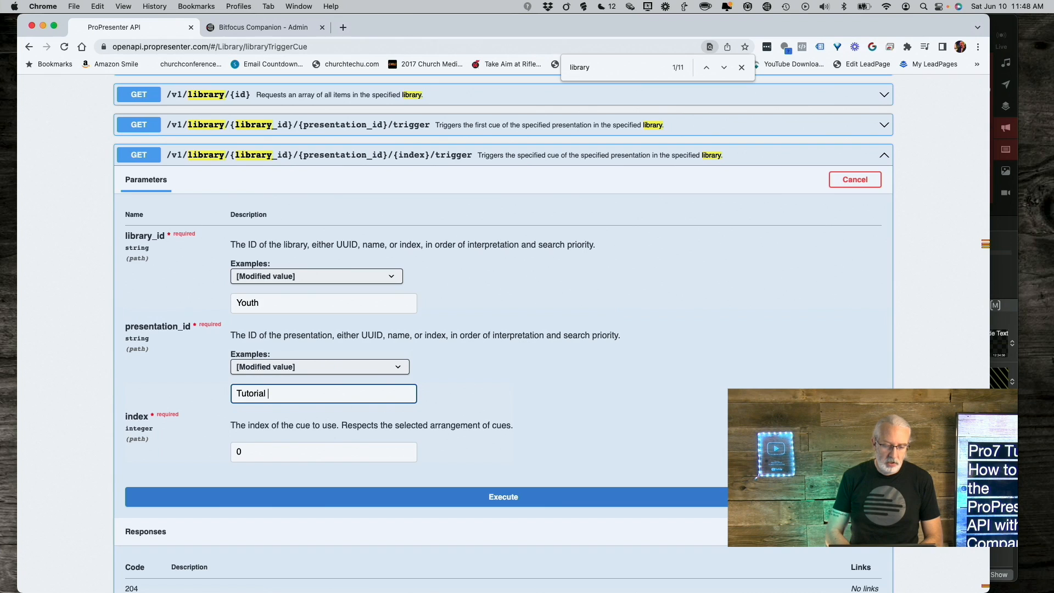
{"action": "type", "text": " Open"}
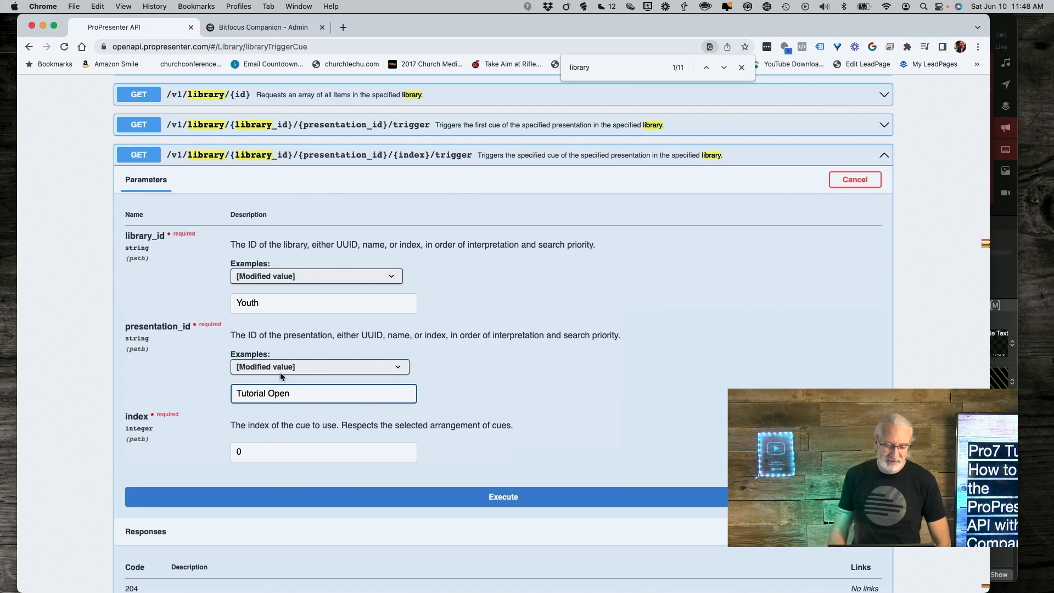
Execute the request with cue index 6 and select the request URL's path from v1 through trigger
{"action": "key", "text": "Tab"}
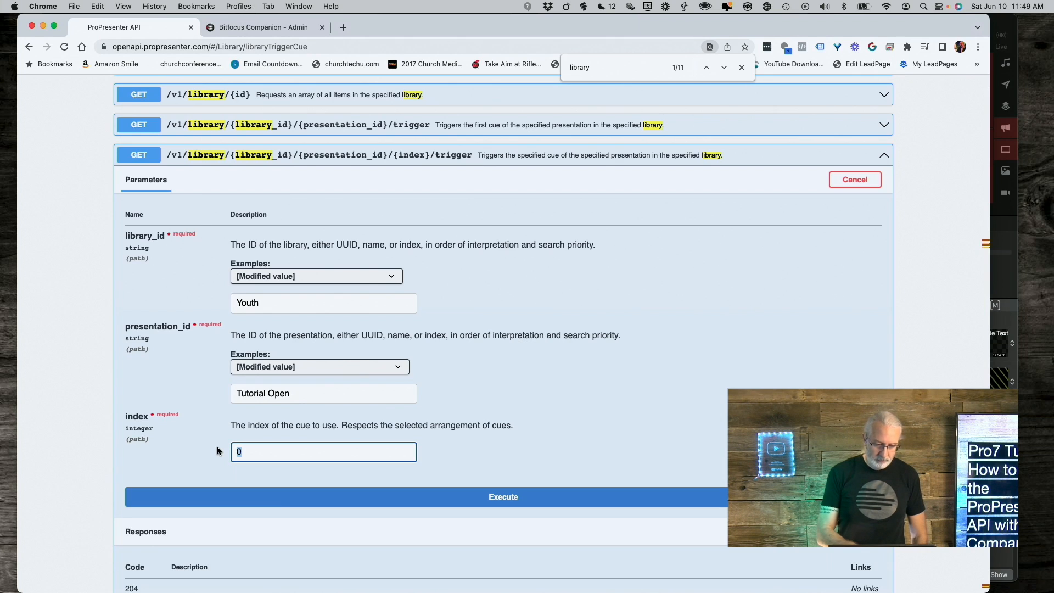
{"action": "left_click", "coordinate": [287, 497]}
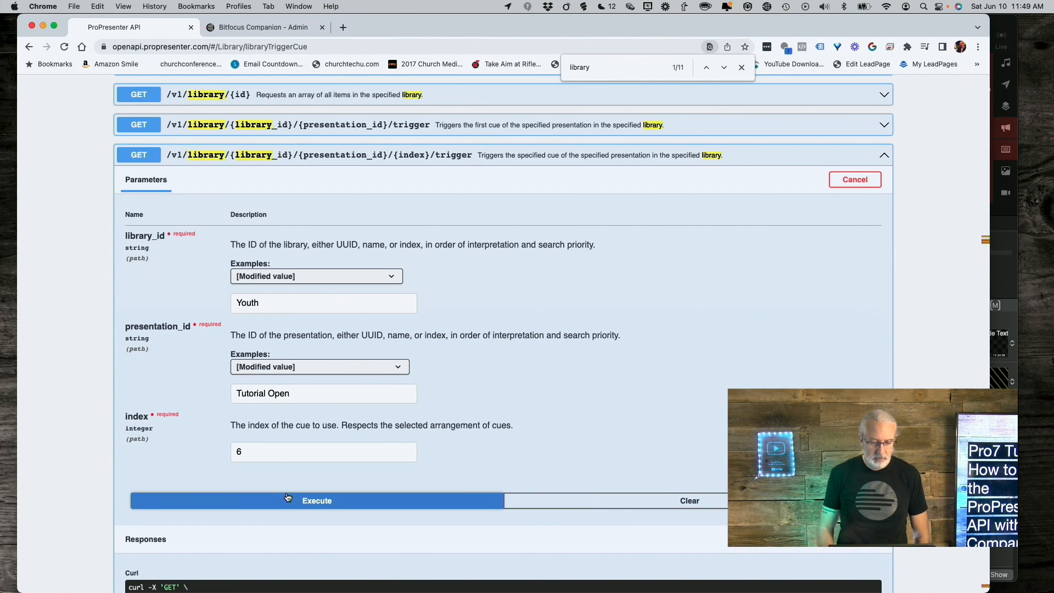
{"action": "scroll", "coordinate": [288, 497], "scroll_direction": "down", "scroll_amount": 4}
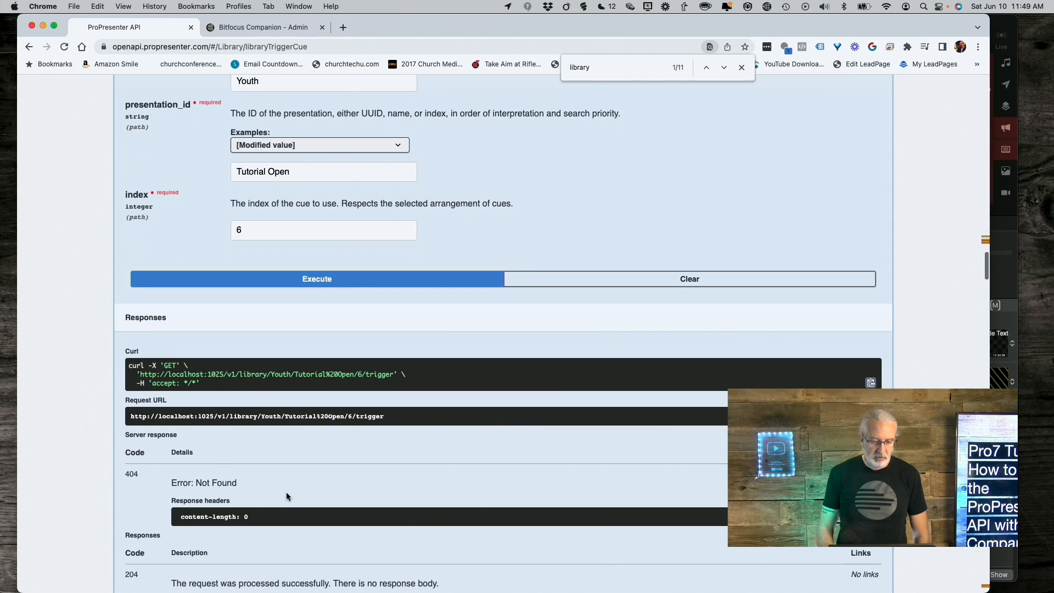
{"action": "scroll", "coordinate": [285, 492], "scroll_direction": "down", "scroll_amount": 1}
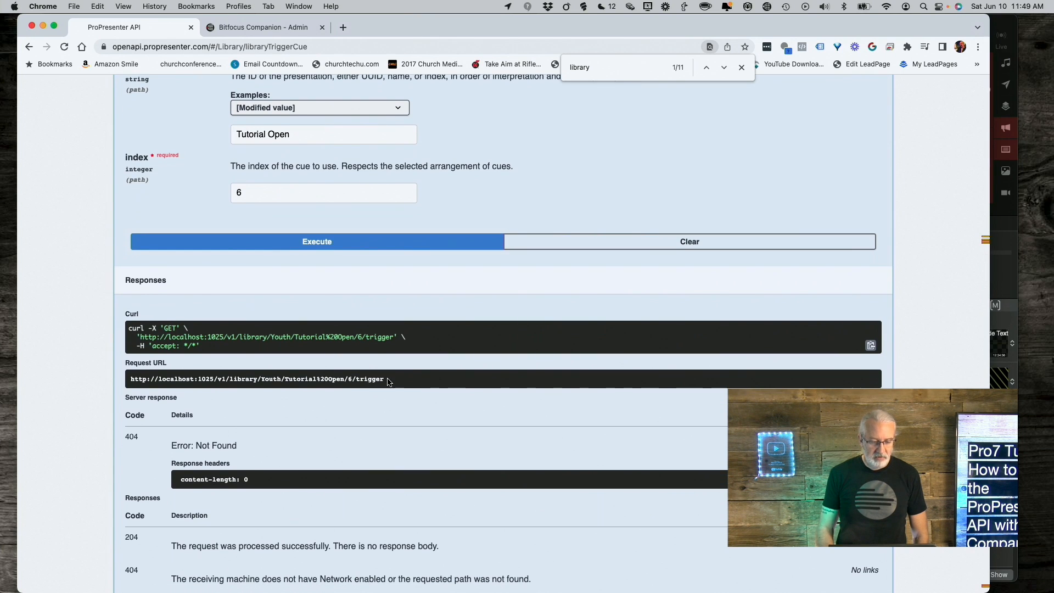
{"action": "left_click_drag", "start_coordinate": [387, 380], "coordinate": [216, 391]}
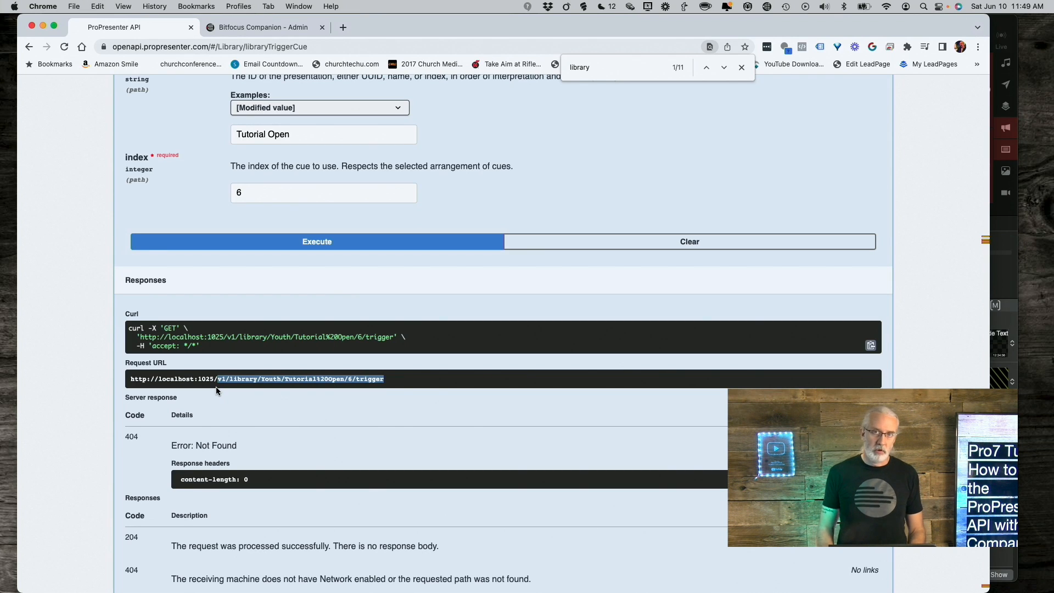
In Companion, create a regular button in the last slot of page 9 and set its button text to asdfghj
{"action": "left_click", "coordinate": [269, 26]}
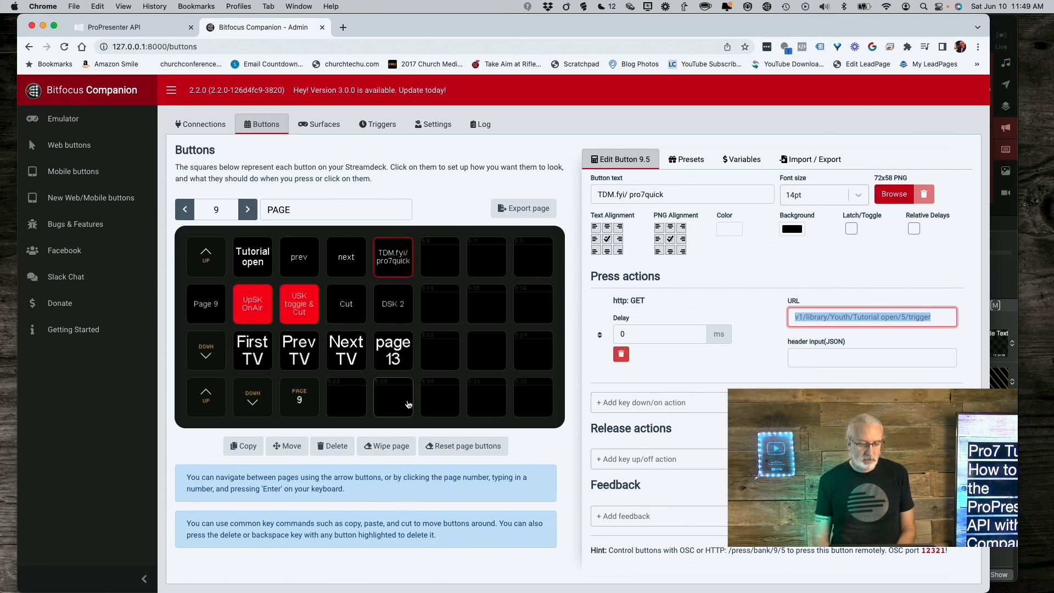
{"action": "left_click", "coordinate": [526, 397]}
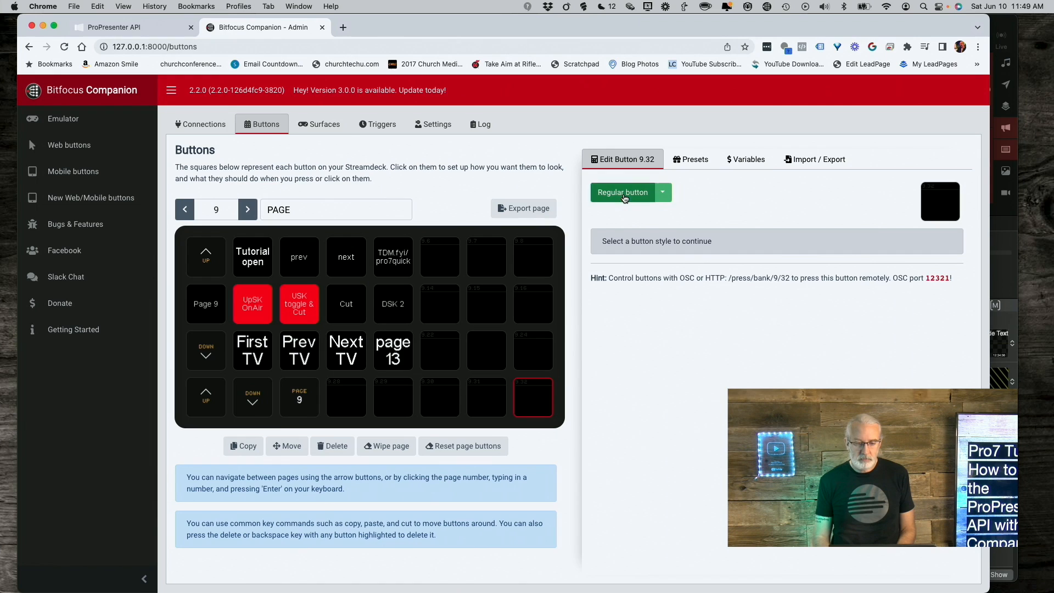
{"action": "left_click", "coordinate": [624, 197]}
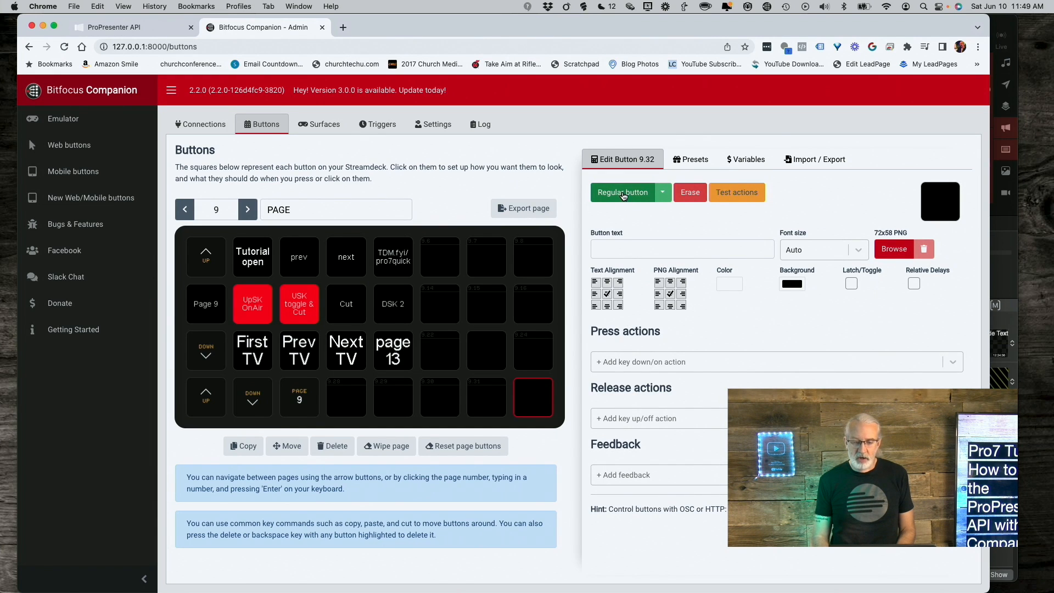
{"action": "left_click", "coordinate": [630, 249]}
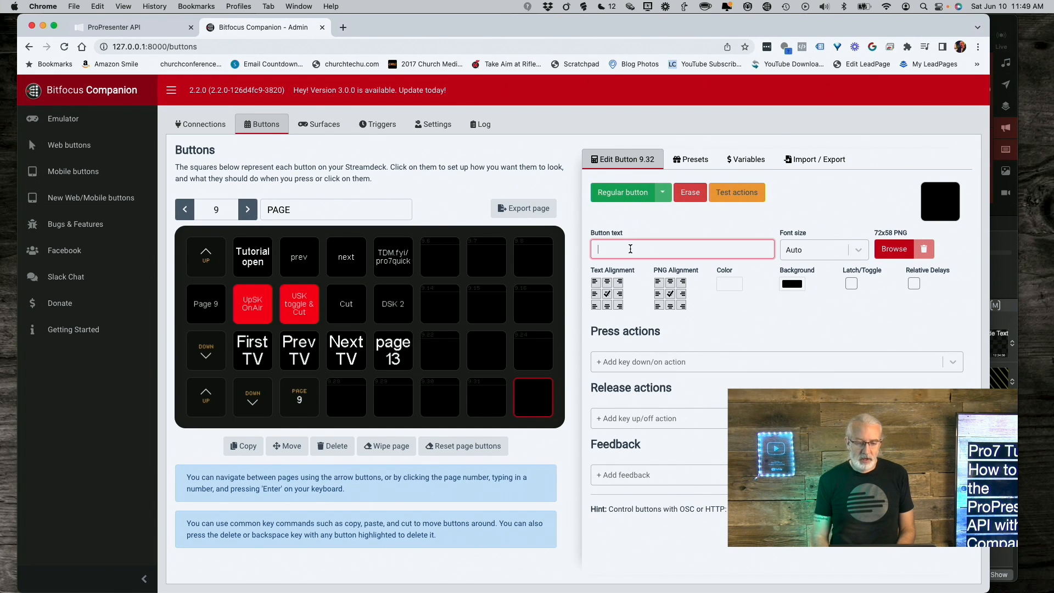
{"action": "type", "text": "asdfghj"}
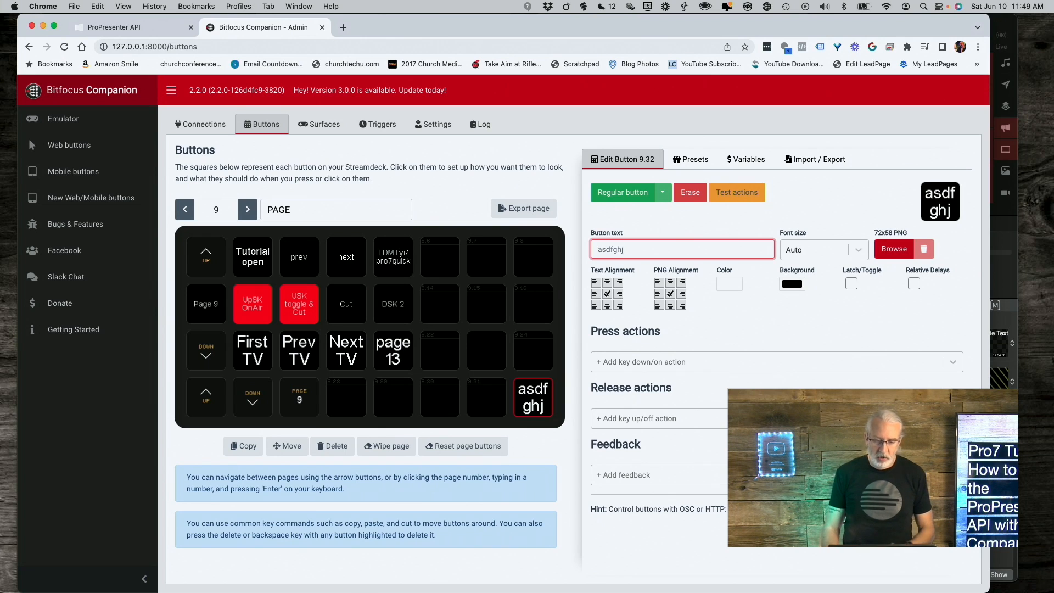
Add an http: GET press action to the button and paste v1/library/Youth/Tutorial%20Open/6/trigger as its URL
{"action": "left_click", "coordinate": [627, 363]}
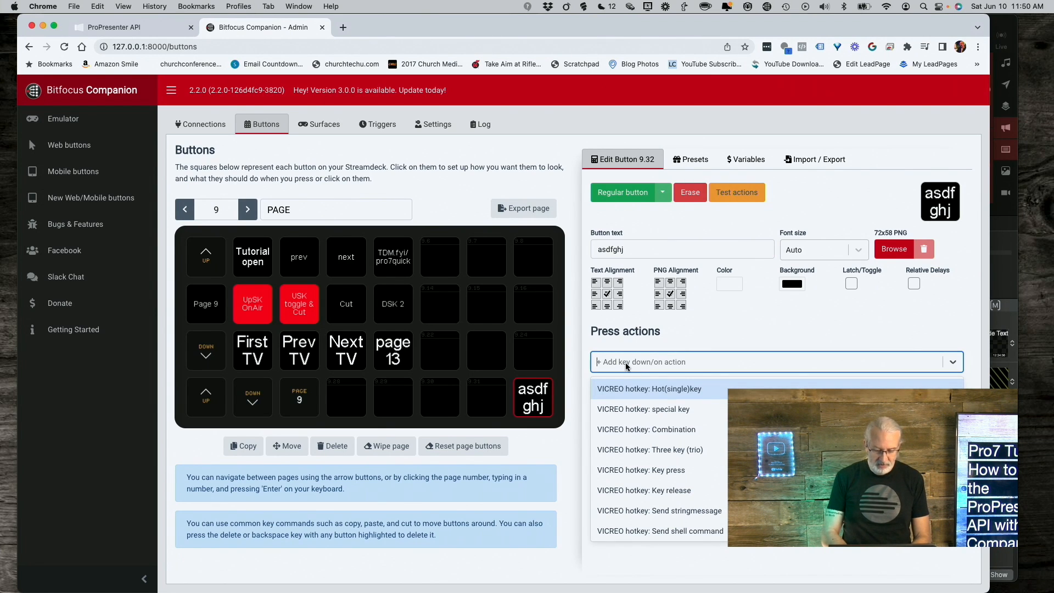
{"action": "type", "text": "get"}
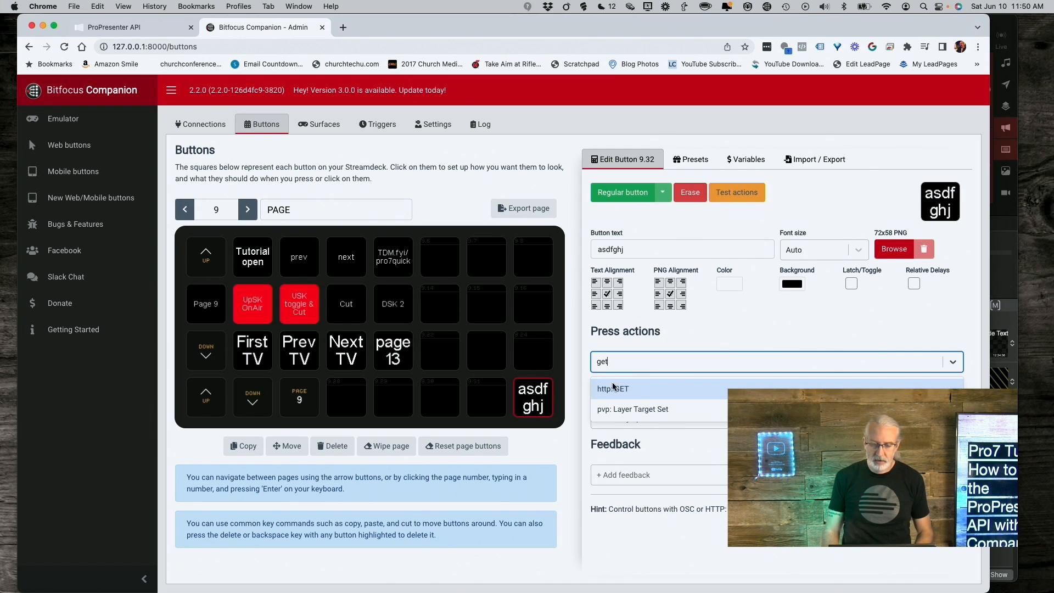
{"action": "left_click", "coordinate": [617, 389]}
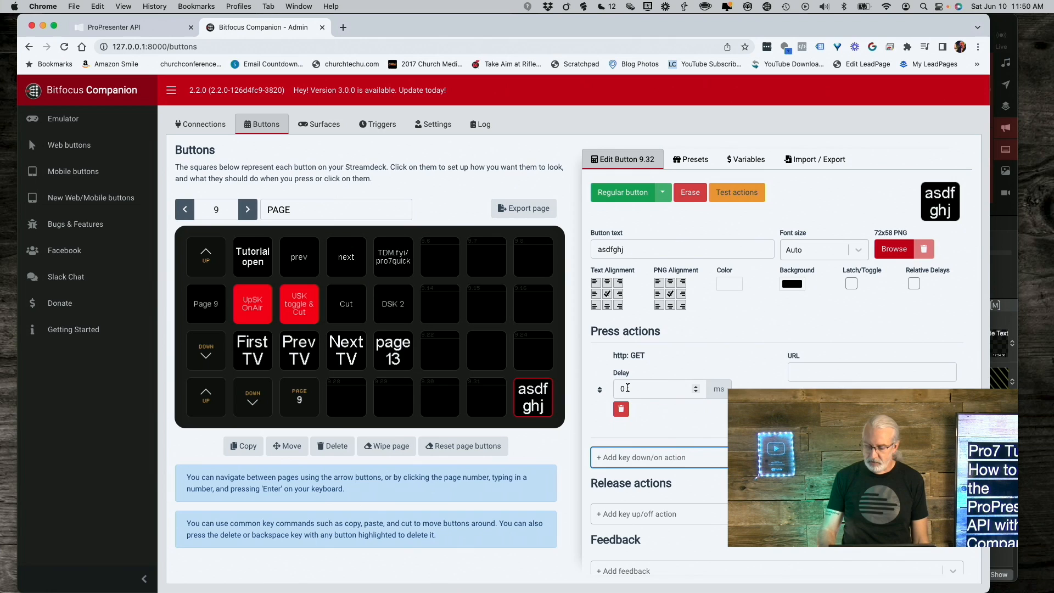
{"action": "scroll", "coordinate": [628, 388], "scroll_direction": "down", "scroll_amount": 2}
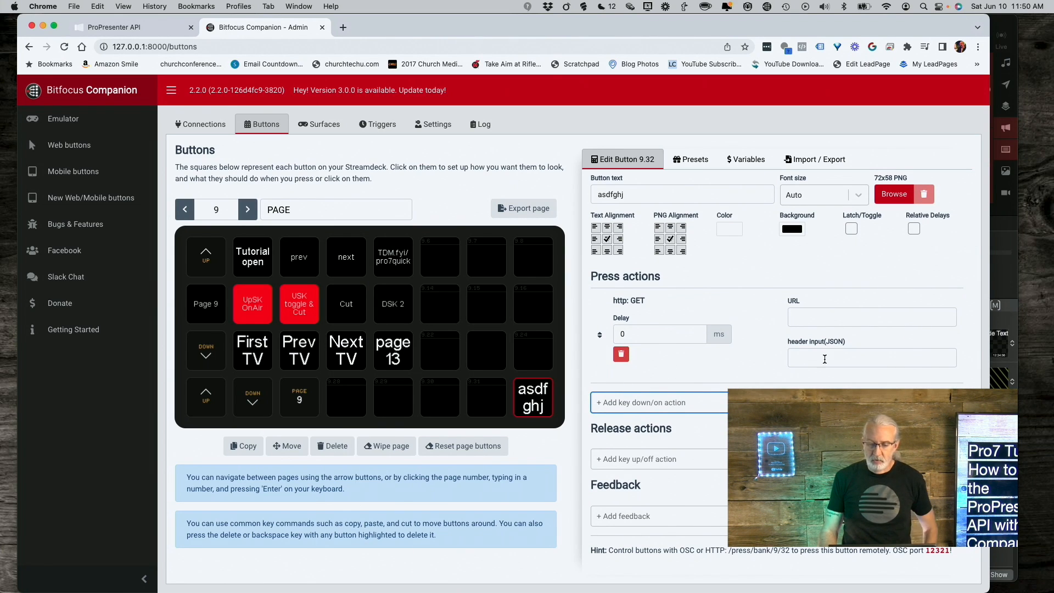
{"action": "left_click", "coordinate": [821, 317]}
{"action": "key", "text": "super+v"}
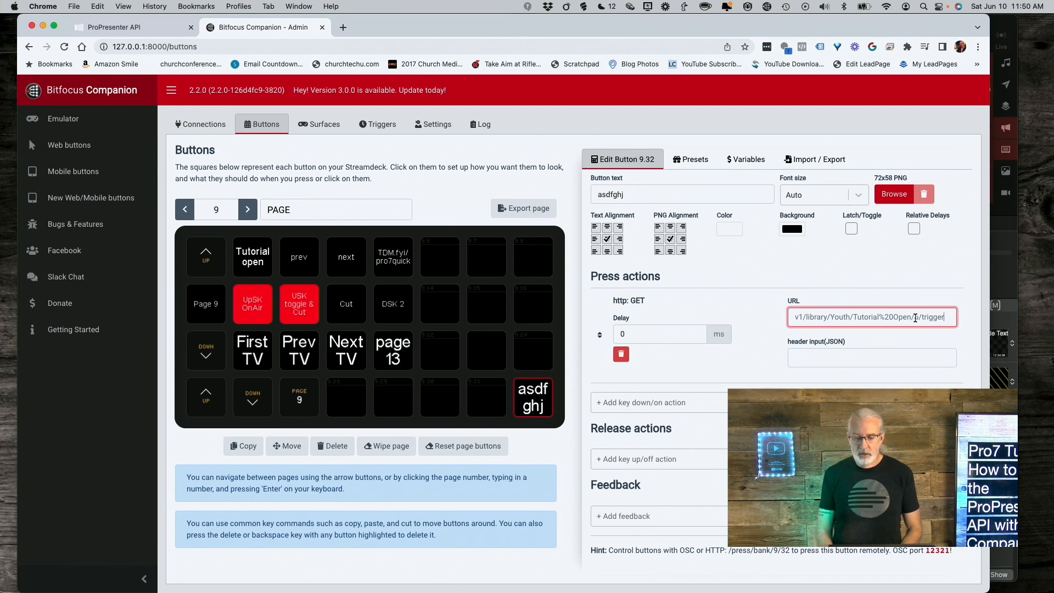
Check the cues and presentation name in ProPresenter, and change the action's URL in Companion to v1/library/Youth/Tutorial%20open/6/trigger
{"action": "left_click", "coordinate": [1003, 318]}
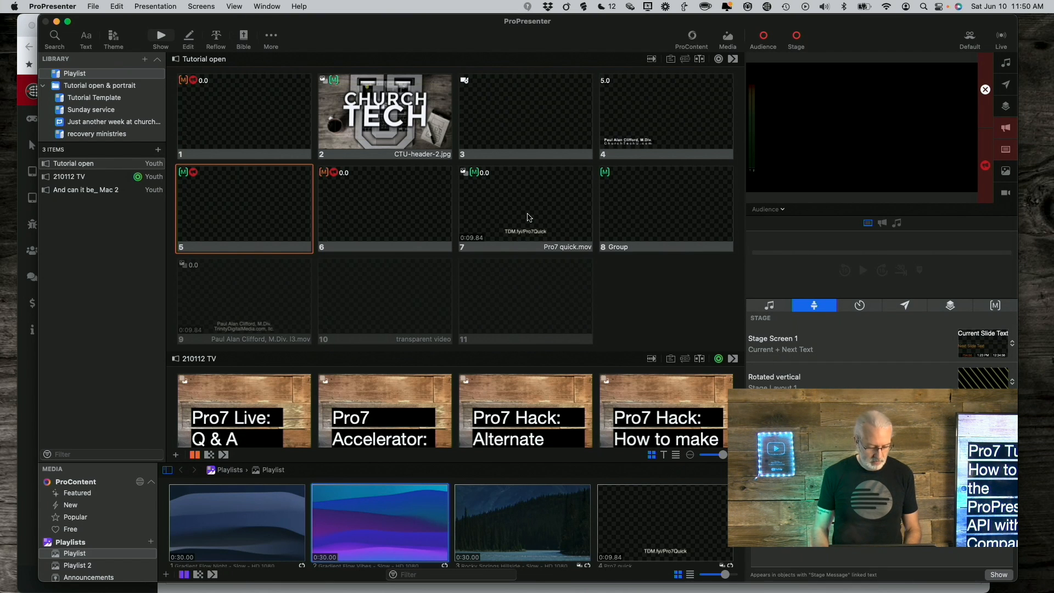
{"action": "key", "text": "super+Tab"}
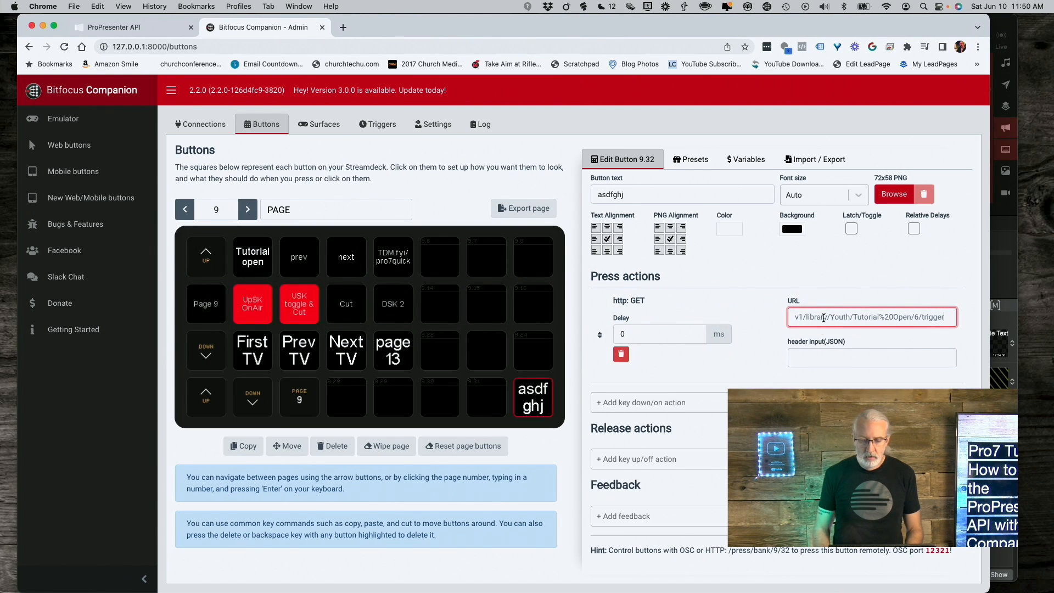
{"action": "left_click", "coordinate": [814, 355]}
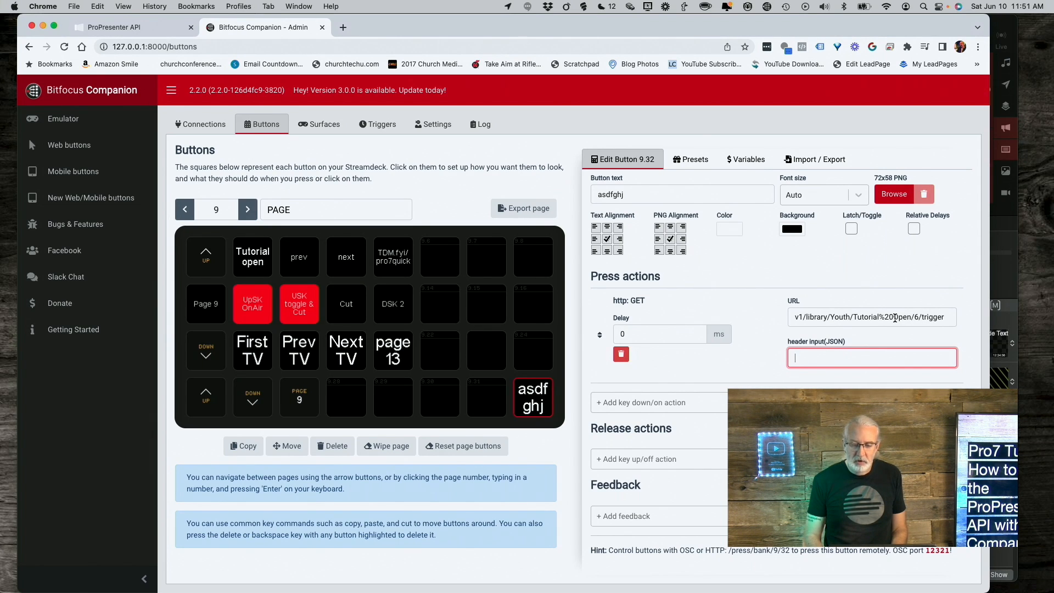
{"action": "left_click", "coordinate": [897, 318]}
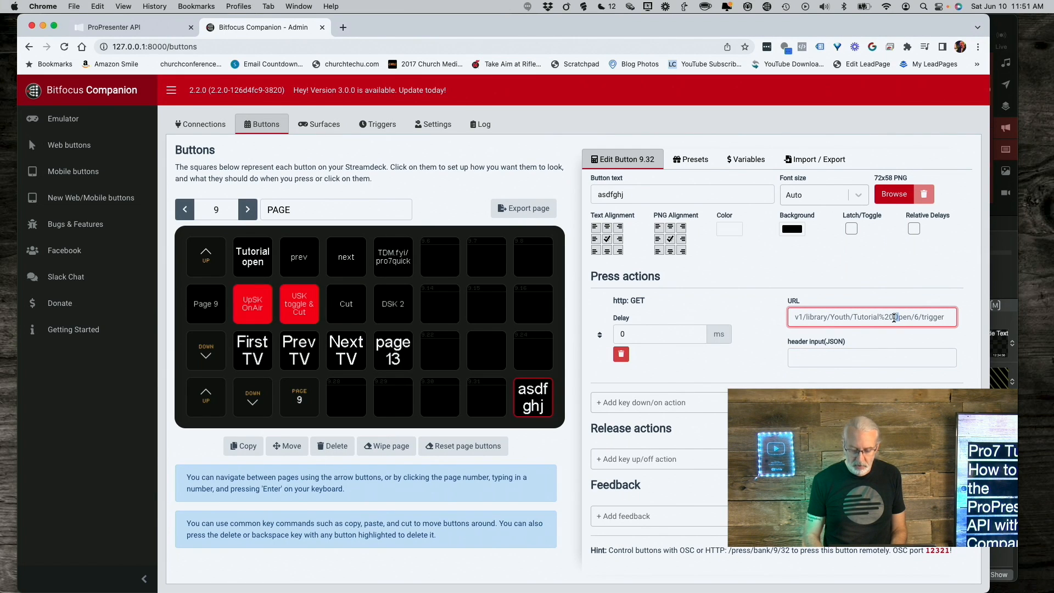
{"action": "type", "text": "o"}
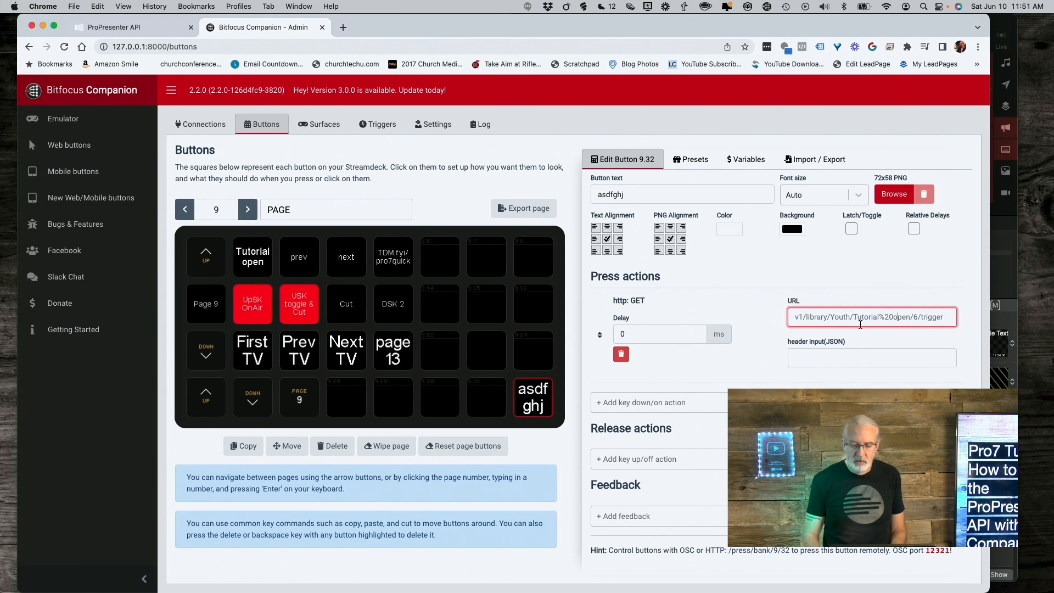
{"action": "left_click", "coordinate": [775, 341]}
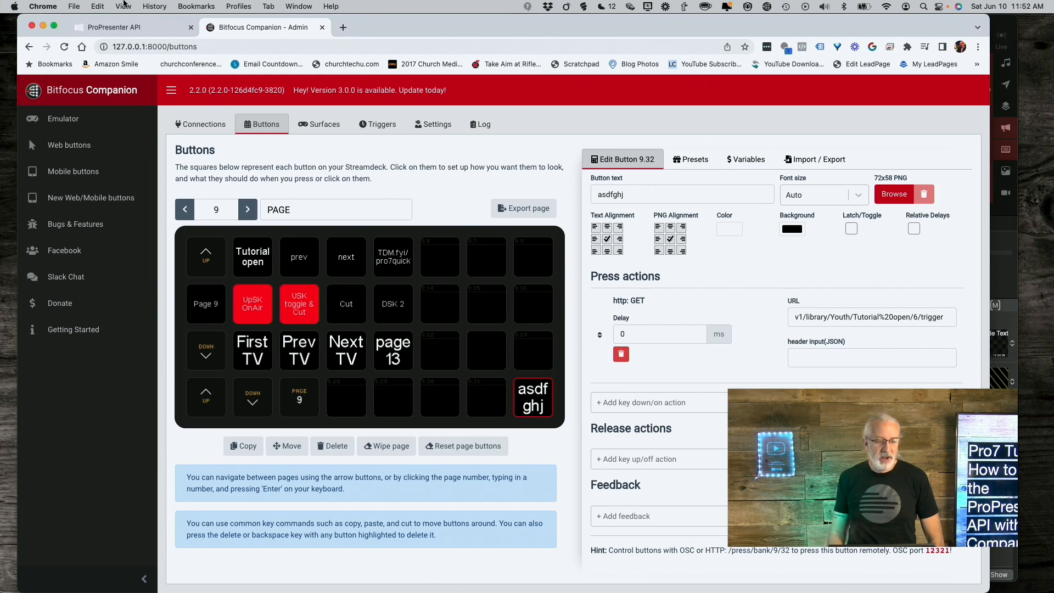
Review the library, clear, capture and audio playlist requests in the ProPresenter API documentation and close the page search
{"action": "left_click", "coordinate": [97, 33]}
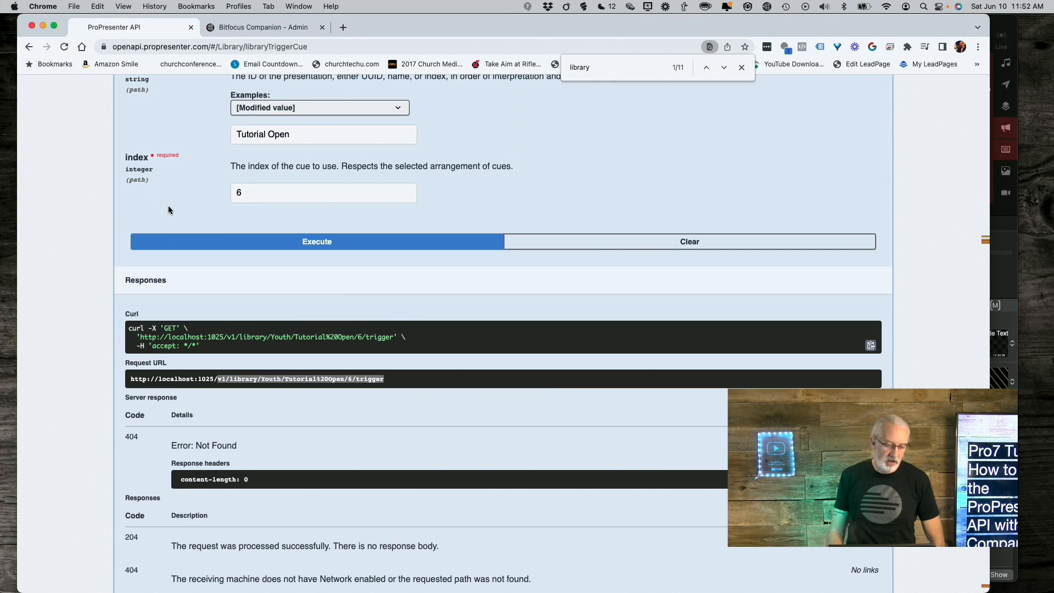
{"action": "scroll", "coordinate": [168, 206], "scroll_direction": "up", "scroll_amount": 10}
{"action": "scroll", "coordinate": [156, 259], "scroll_direction": "down", "scroll_amount": 3}
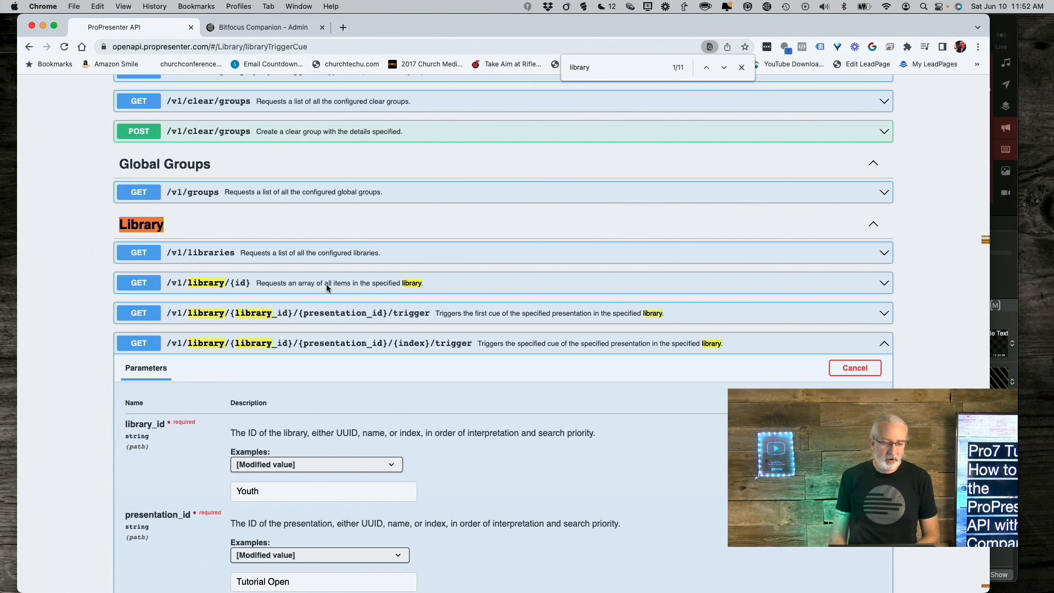
{"action": "scroll", "coordinate": [327, 288], "scroll_direction": "up", "scroll_amount": 5}
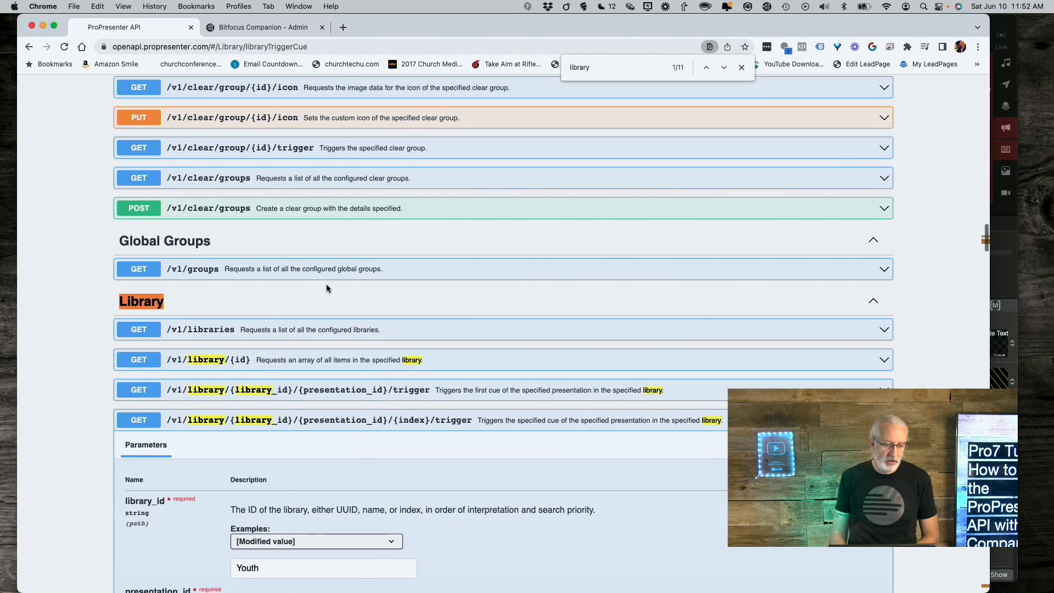
{"action": "scroll", "coordinate": [327, 289], "scroll_direction": "up", "scroll_amount": 12}
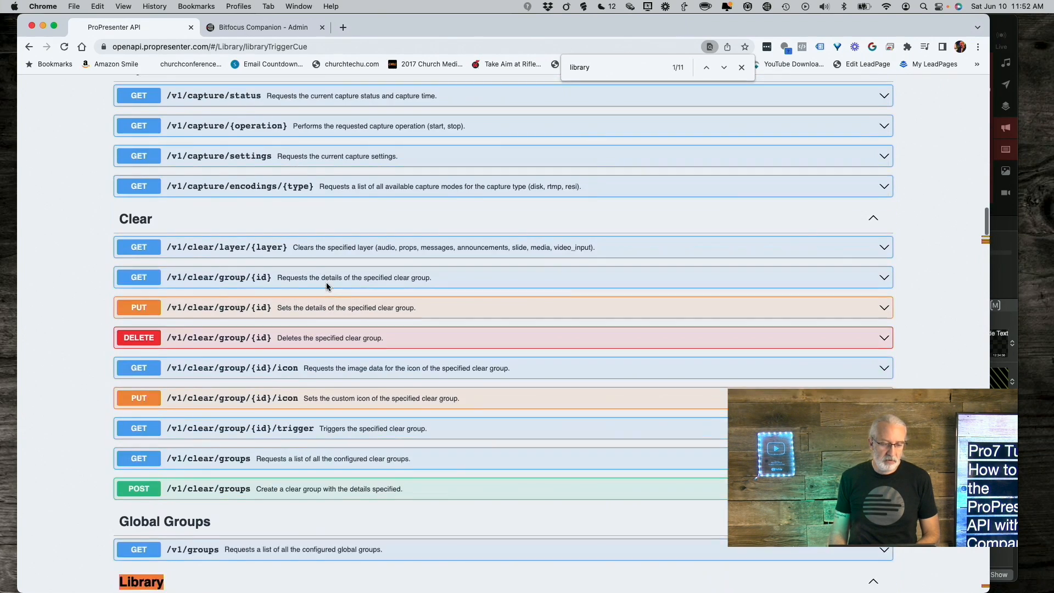
{"action": "scroll", "coordinate": [327, 286], "scroll_direction": "up", "scroll_amount": 2}
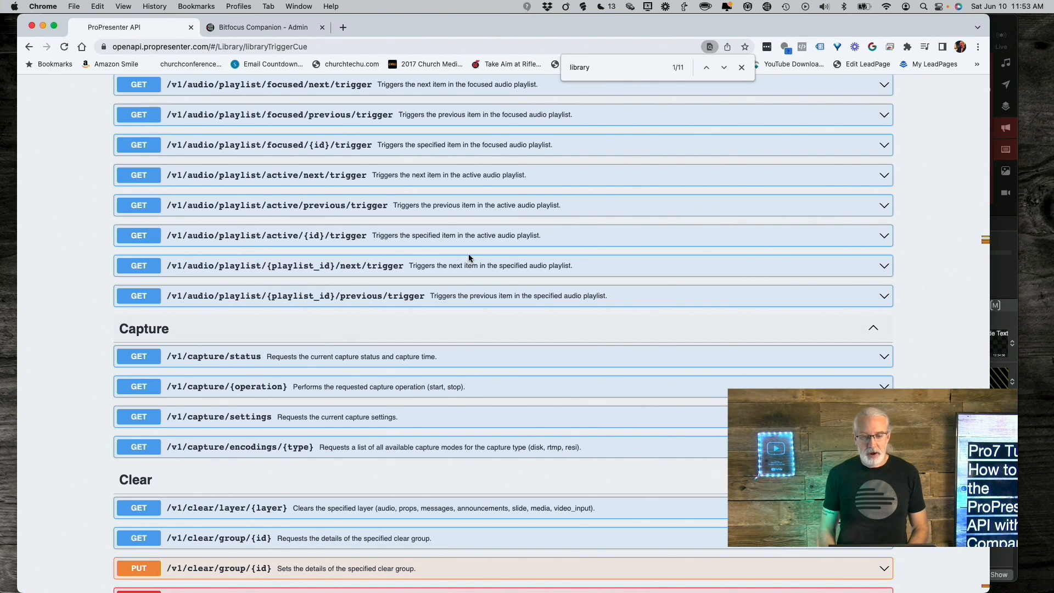
{"action": "left_click", "coordinate": [742, 67]}
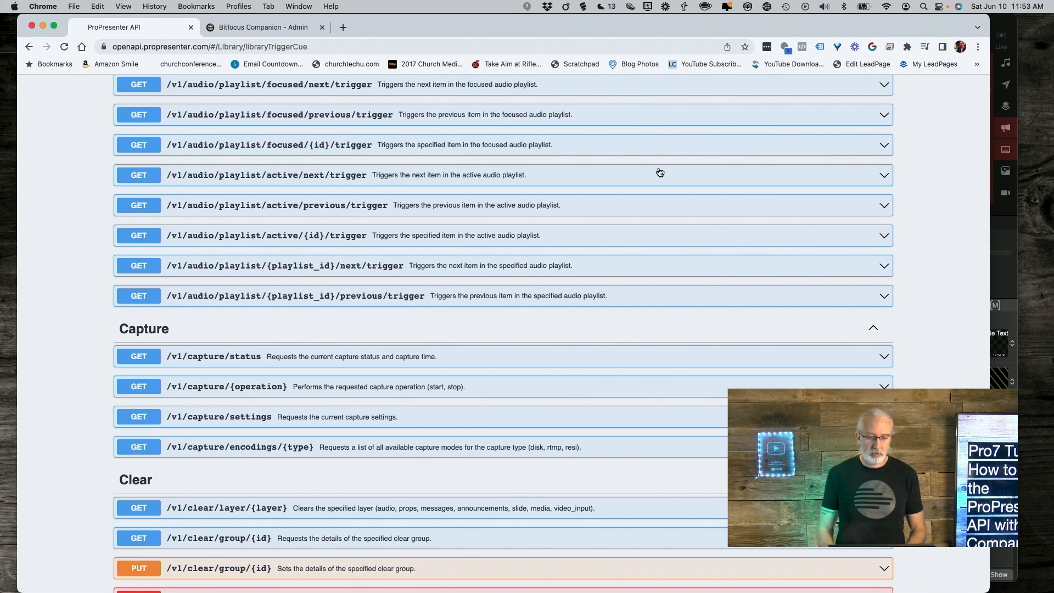
{"action": "scroll", "coordinate": [660, 172], "scroll_direction": "up", "scroll_amount": 4}
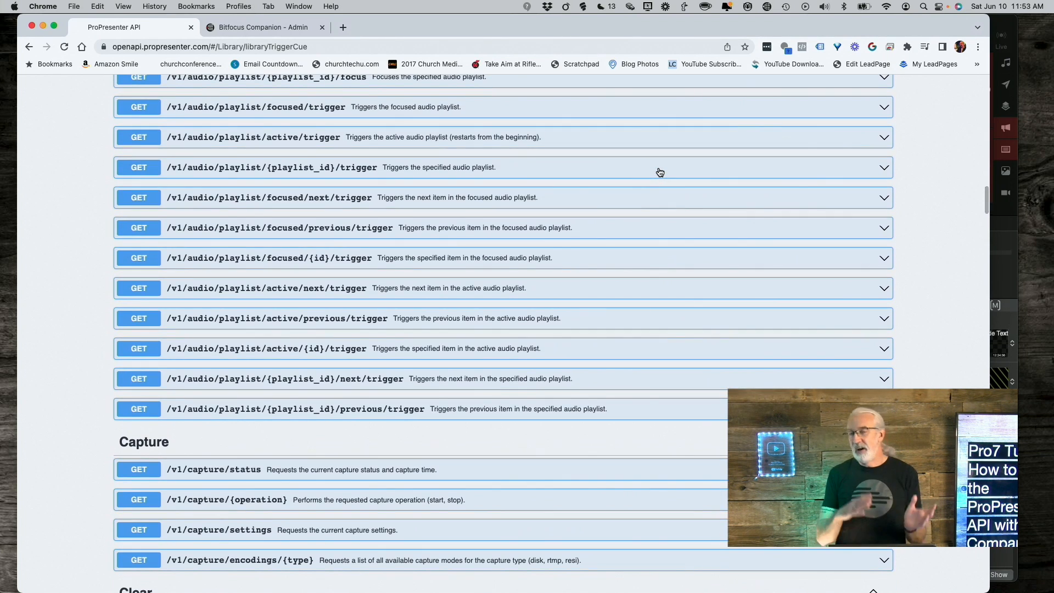